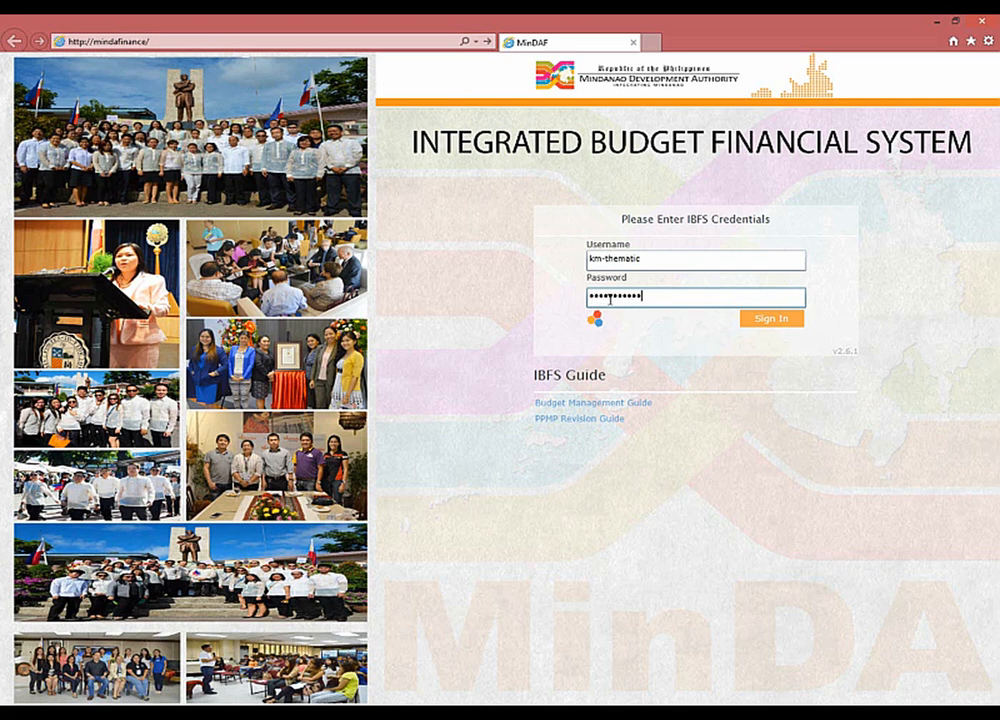
Sign in with the entered credentials, review the division's NEP allocations, and open Budget Management.
click(769, 320)
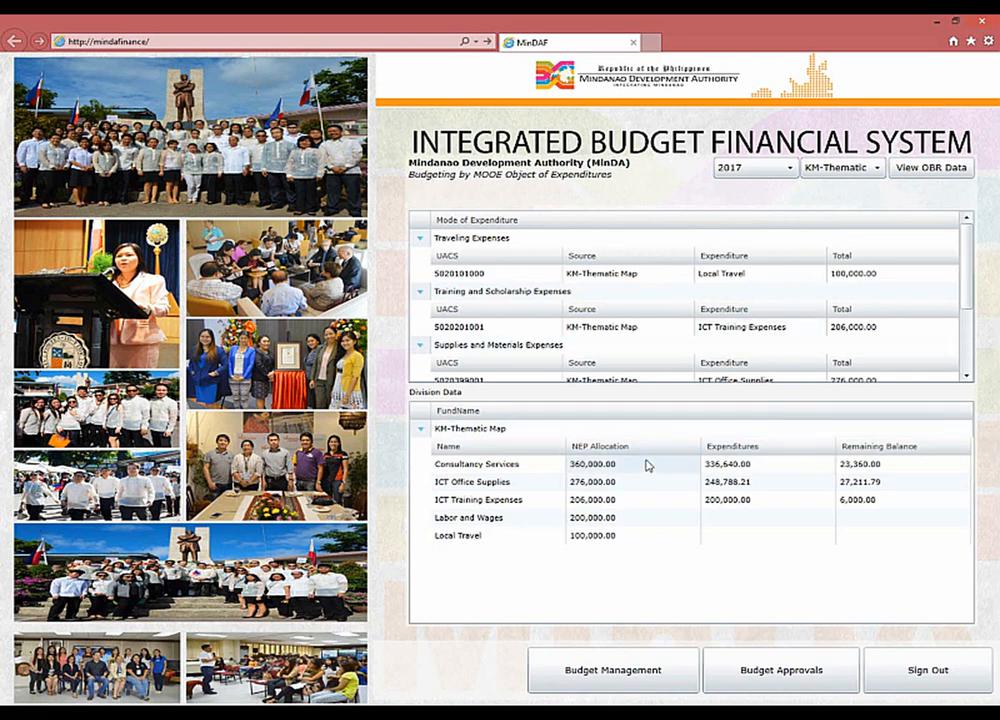
click(593, 520)
click(594, 533)
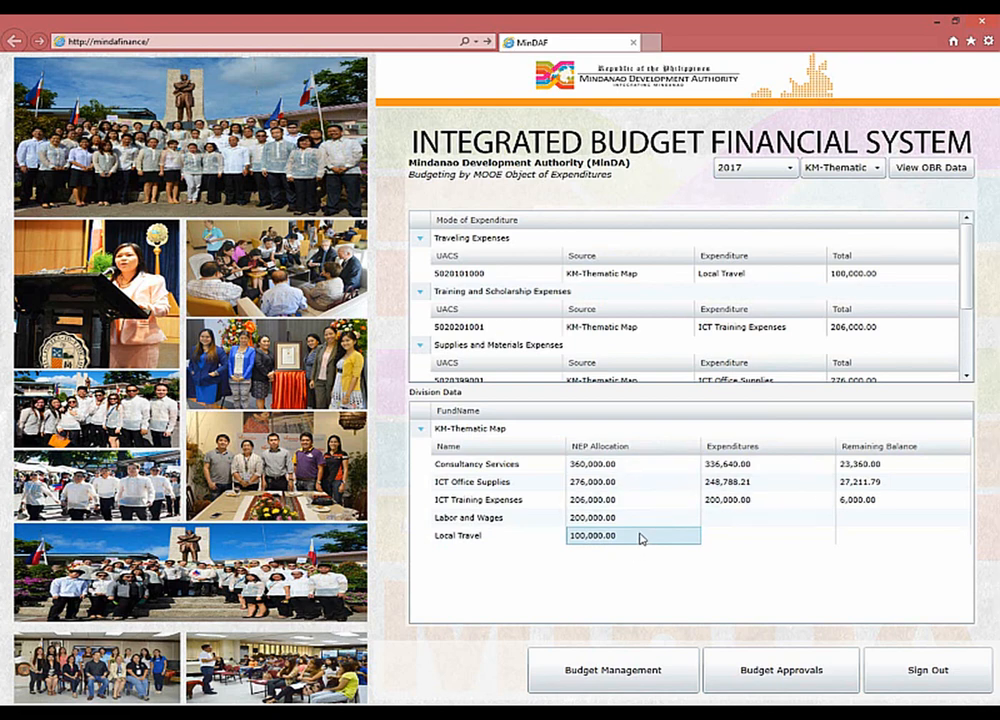
click(615, 675)
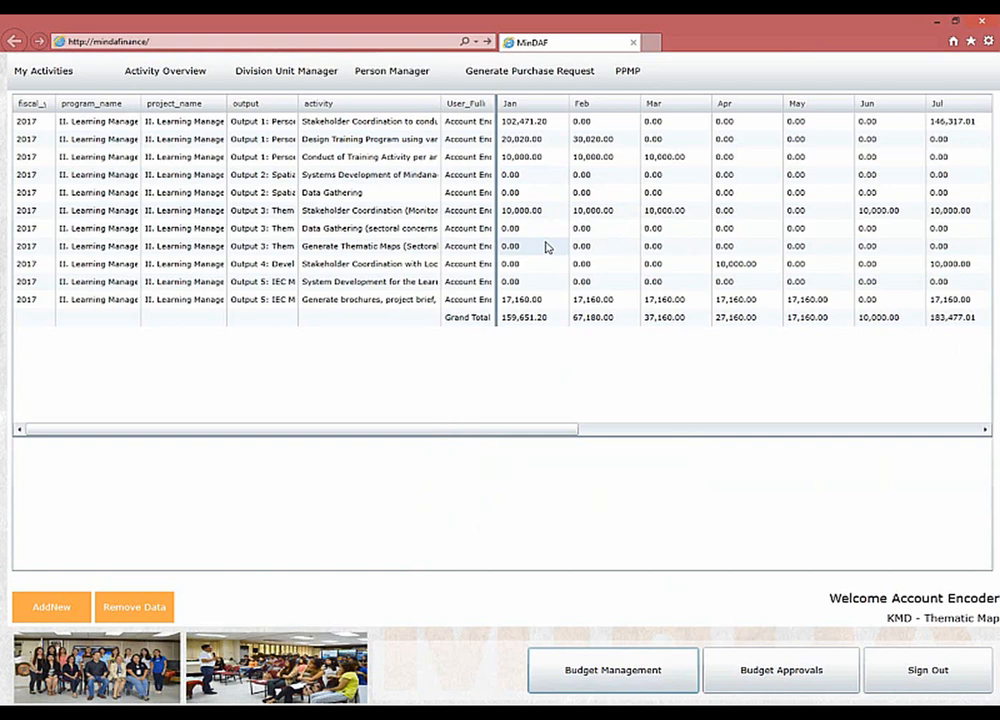
Open a Local Travel charge for April on the Generate Thematic Maps activity, using the KM-Thematic Map fund source.
double_click(727, 250)
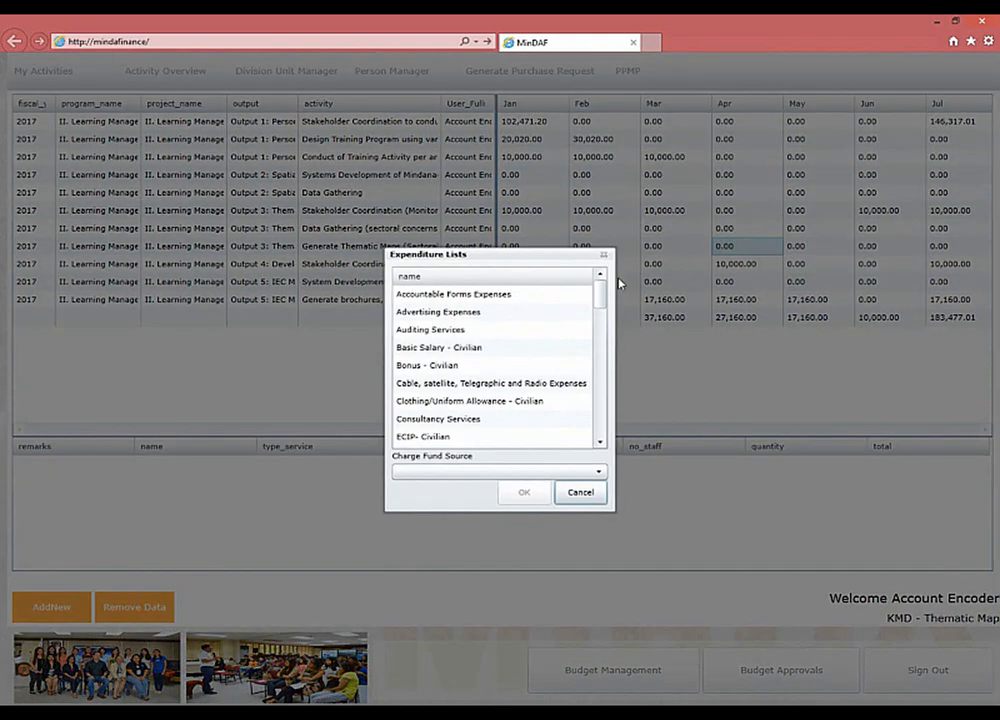
drag(601, 297, 601, 348)
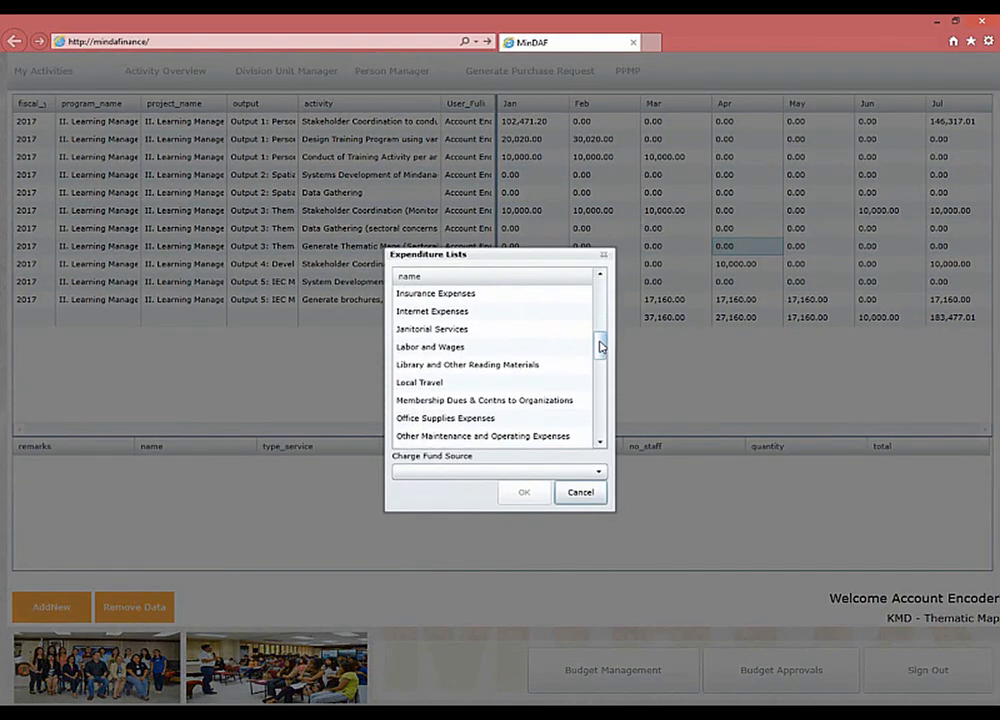
click(460, 384)
click(476, 471)
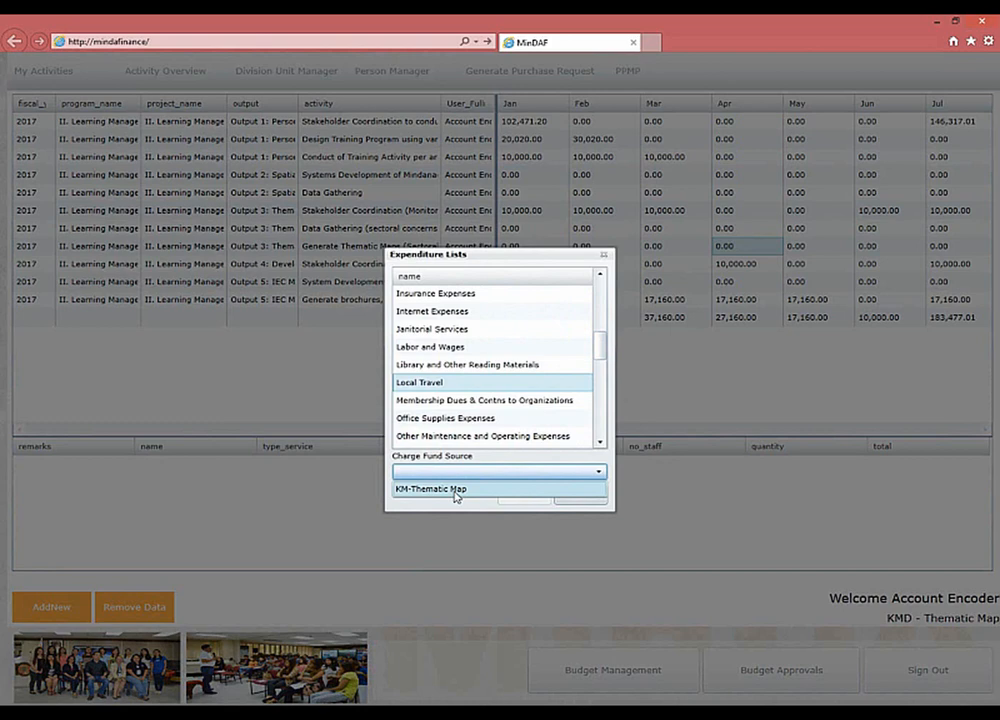
click(456, 490)
click(526, 497)
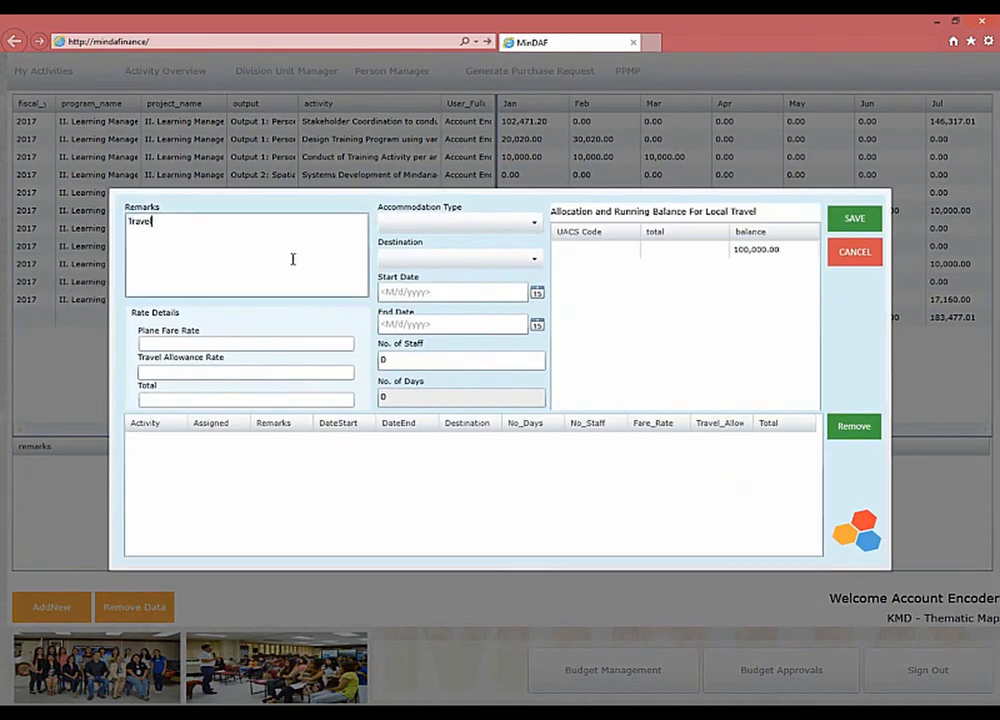
Fill in the trip remarked "Travel" with accommodation type AH-Elsewhere, destination Manila, and dates 4/3/2017 to 4/7/2017.
click(536, 229)
click(453, 260)
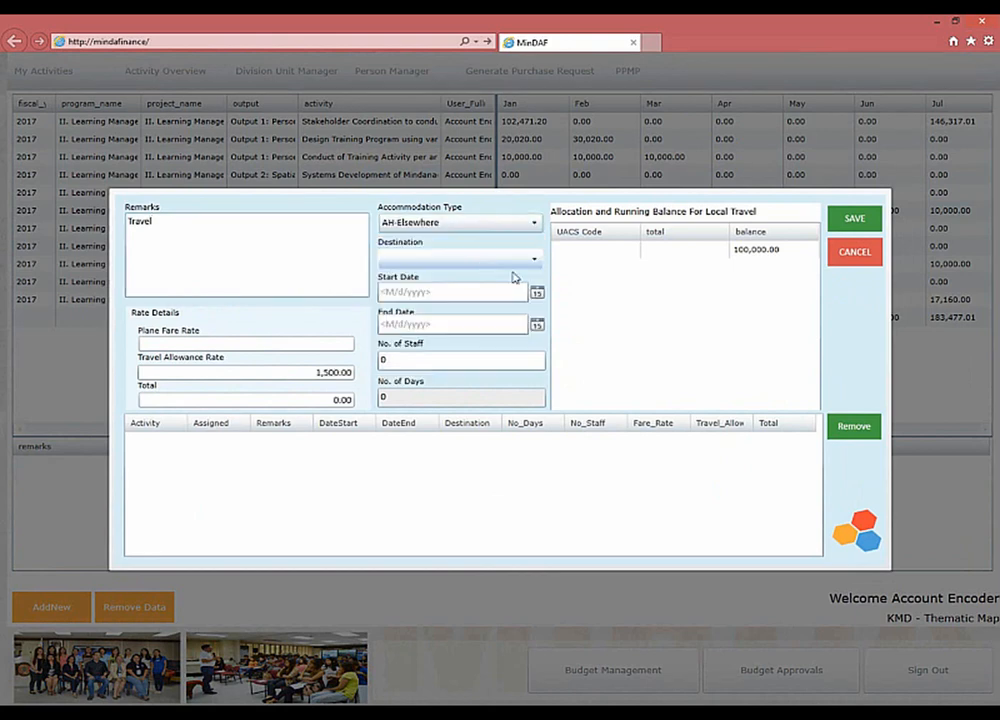
click(536, 260)
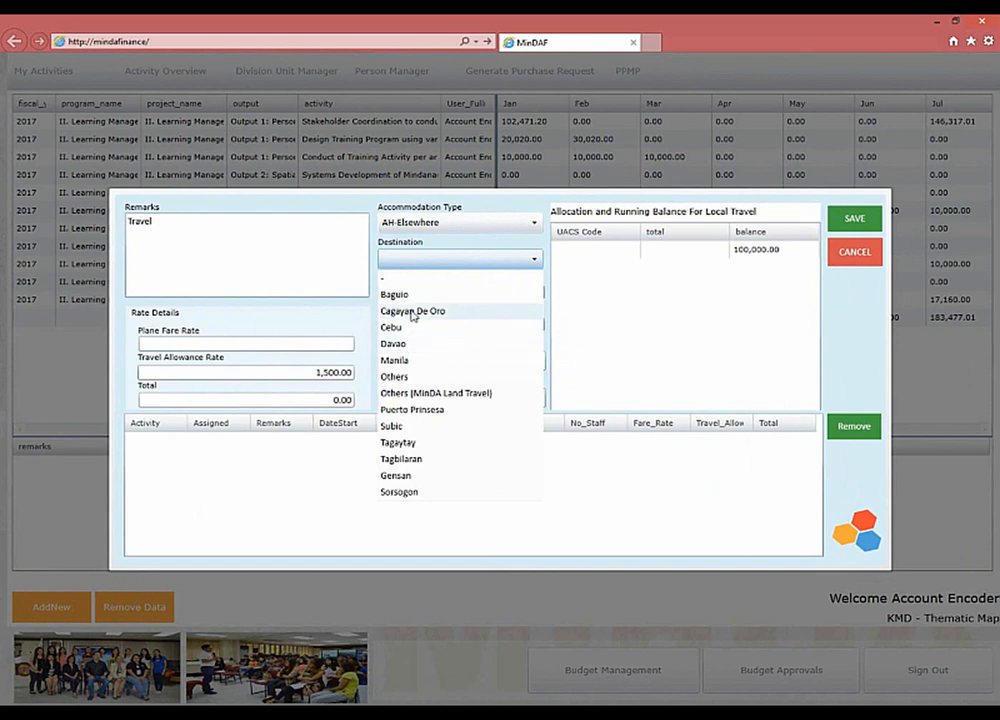
click(404, 367)
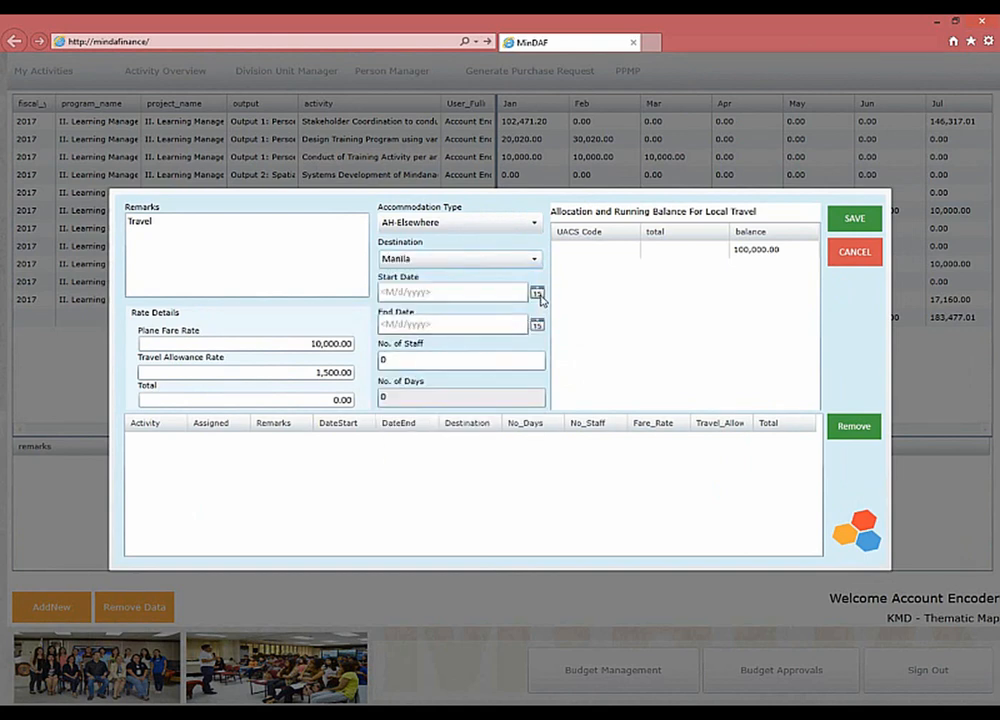
click(535, 291)
click(407, 352)
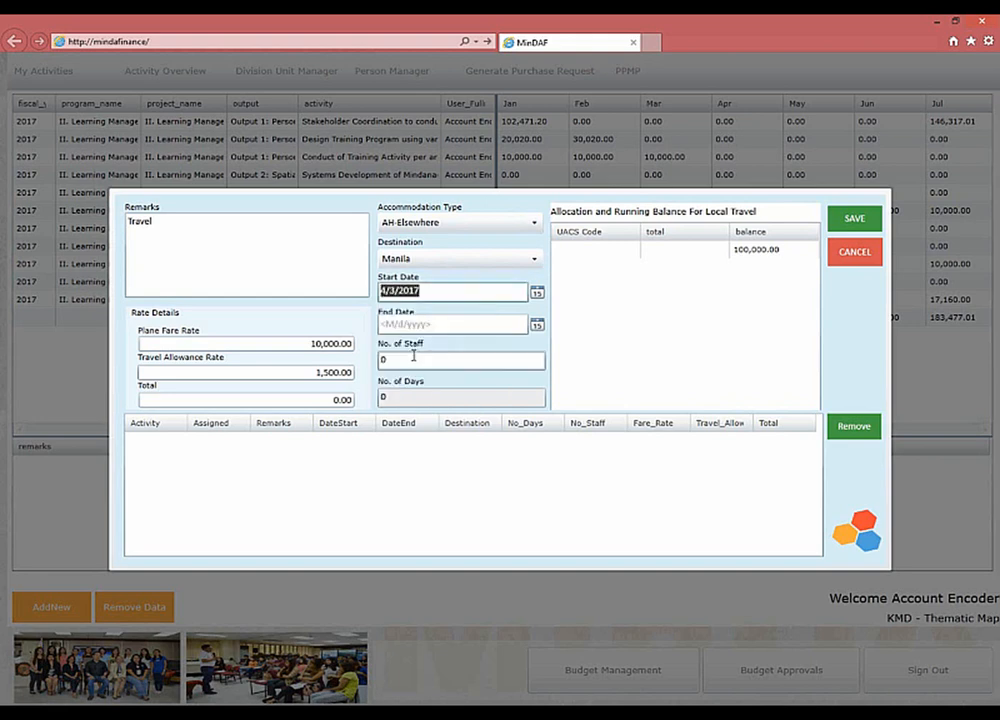
click(536, 325)
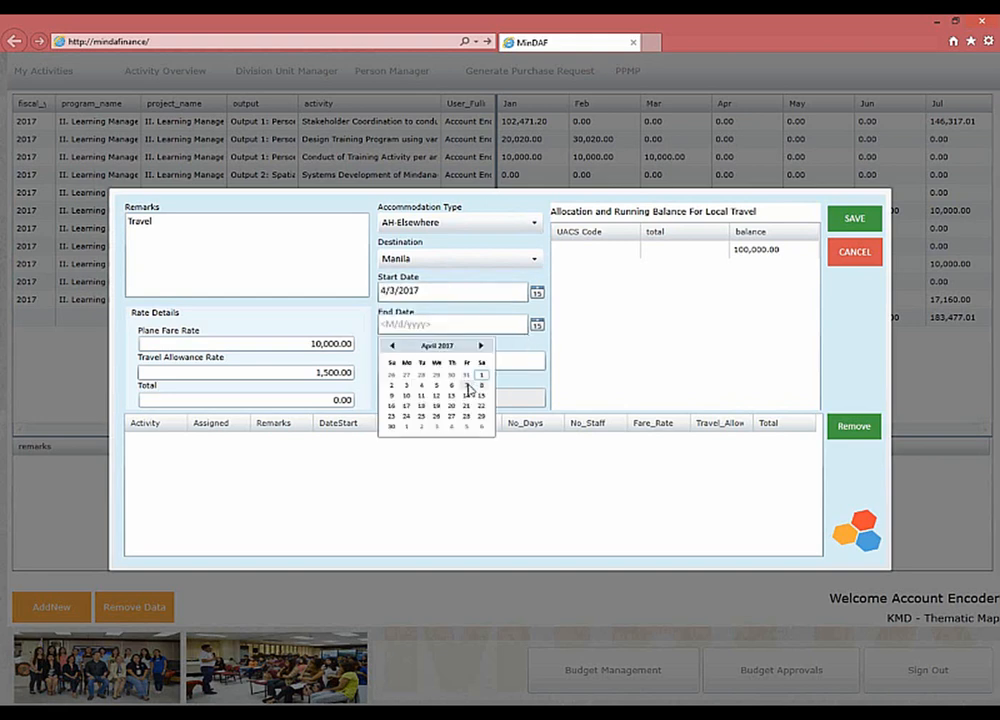
click(470, 387)
Set the number of staff to 5 and save the travel expenditure.
click(452, 360)
text(12)
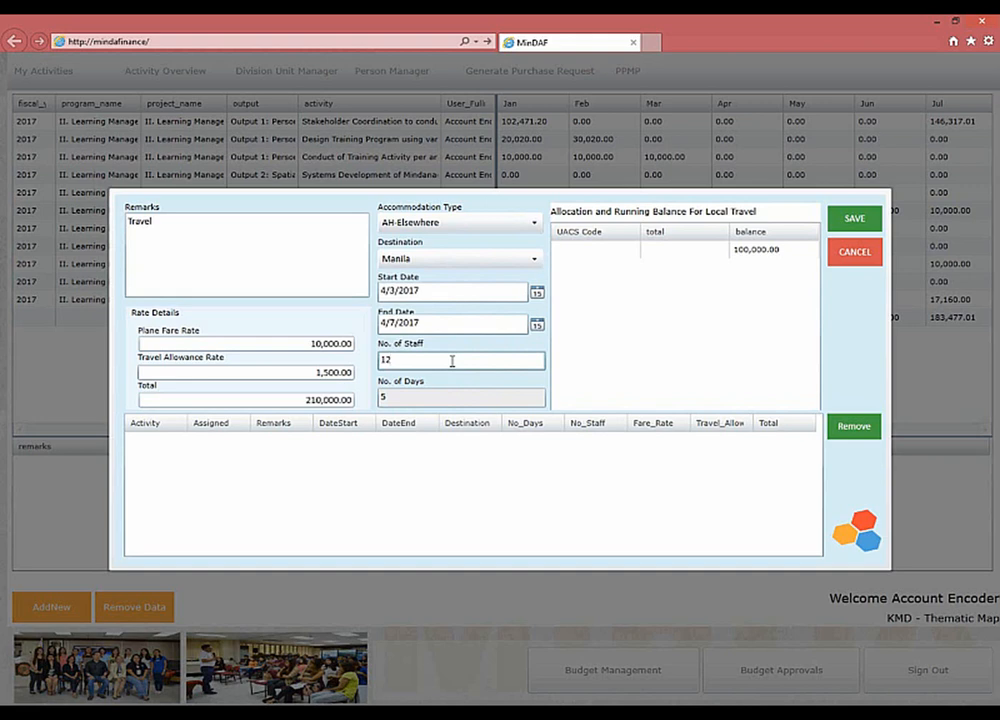
key(BackSpace)
text(0)
key(BackSpace)
key(BackSpace)
text(5)
click(852, 220)
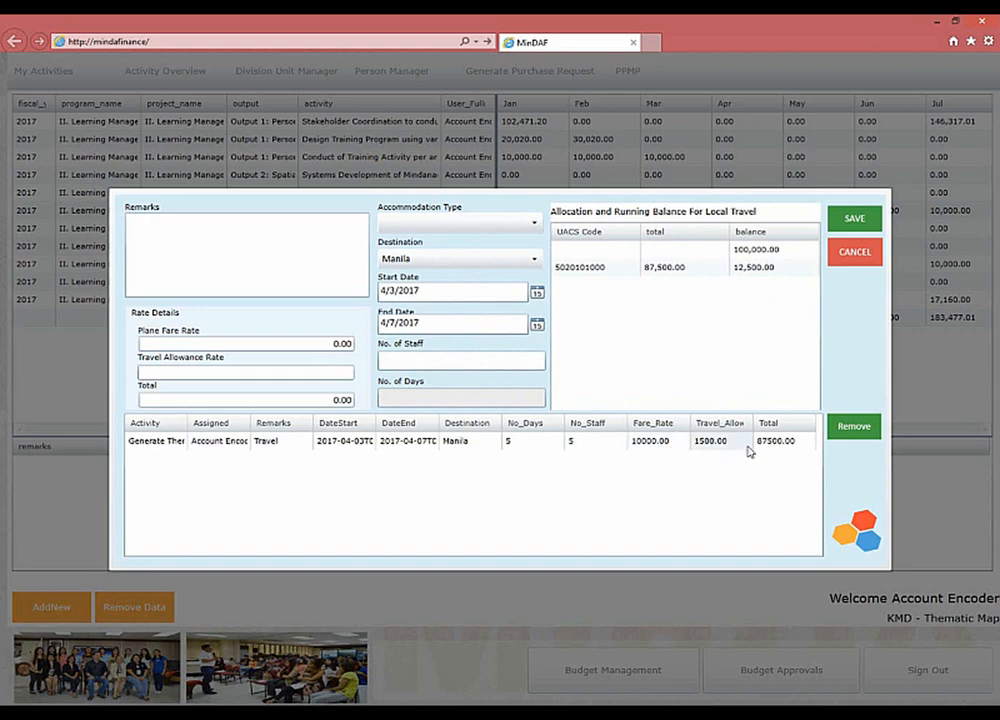
Check the Local Travel running balance and the saved trip's total, and close the travel form.
click(745, 268)
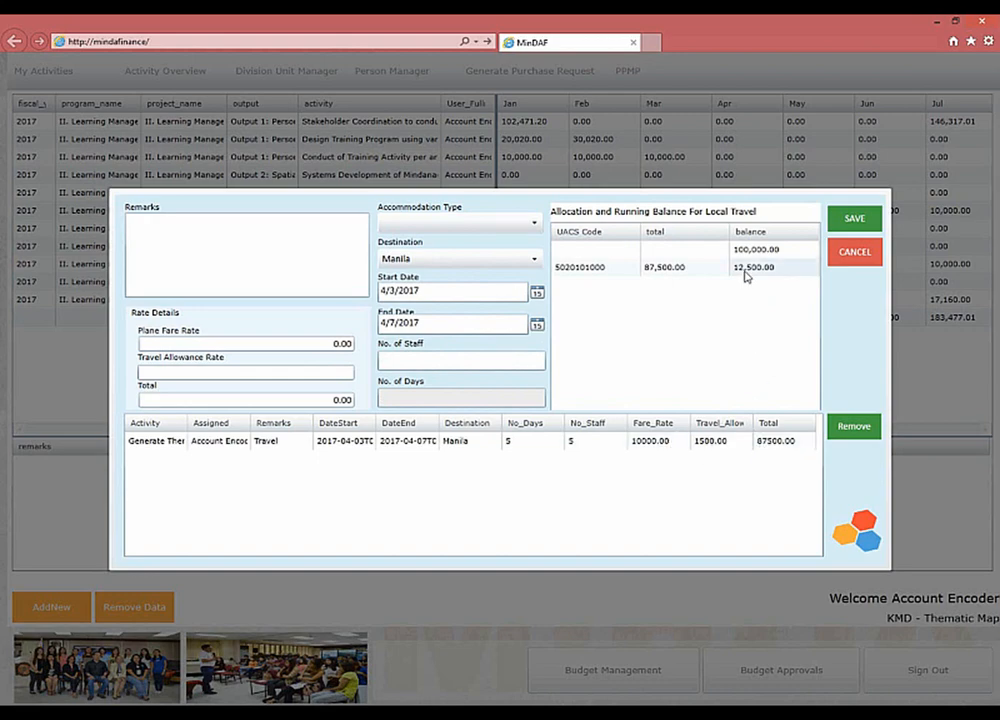
click(776, 446)
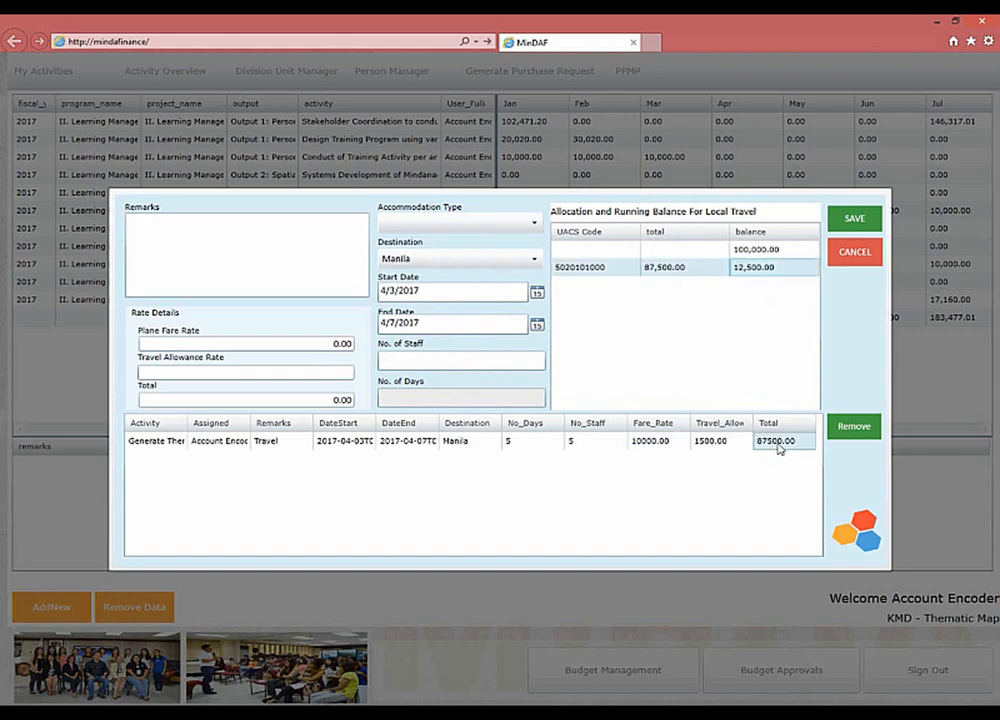
click(860, 263)
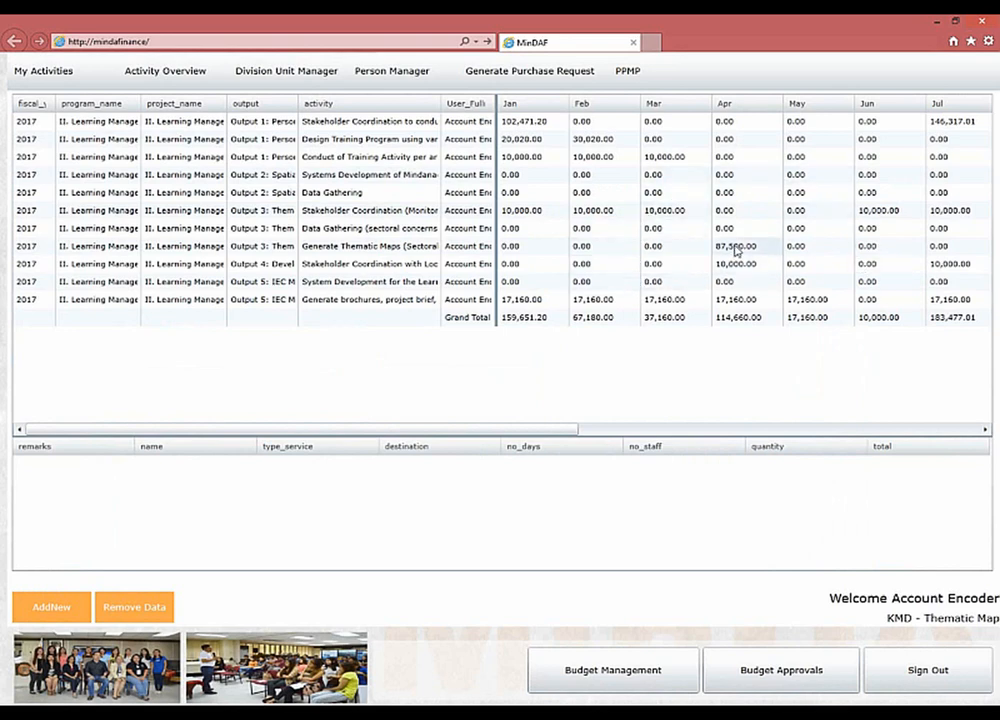
Examine the expenditure breakdowns of two July amounts, the March brochures amount, and the February Design Training Program amount.
click(943, 124)
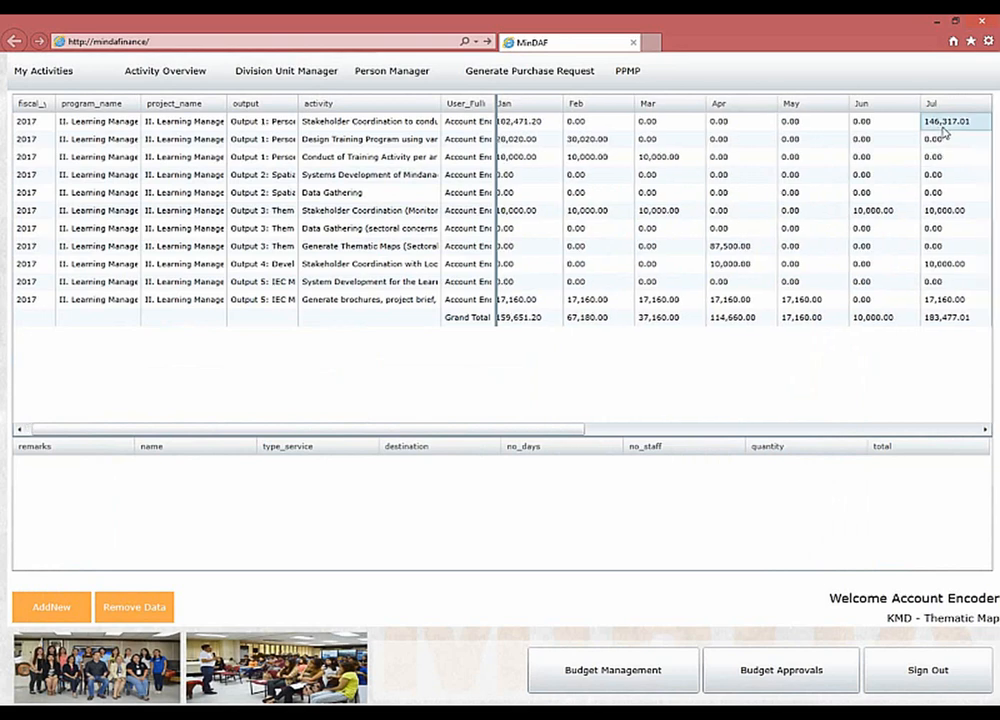
click(948, 264)
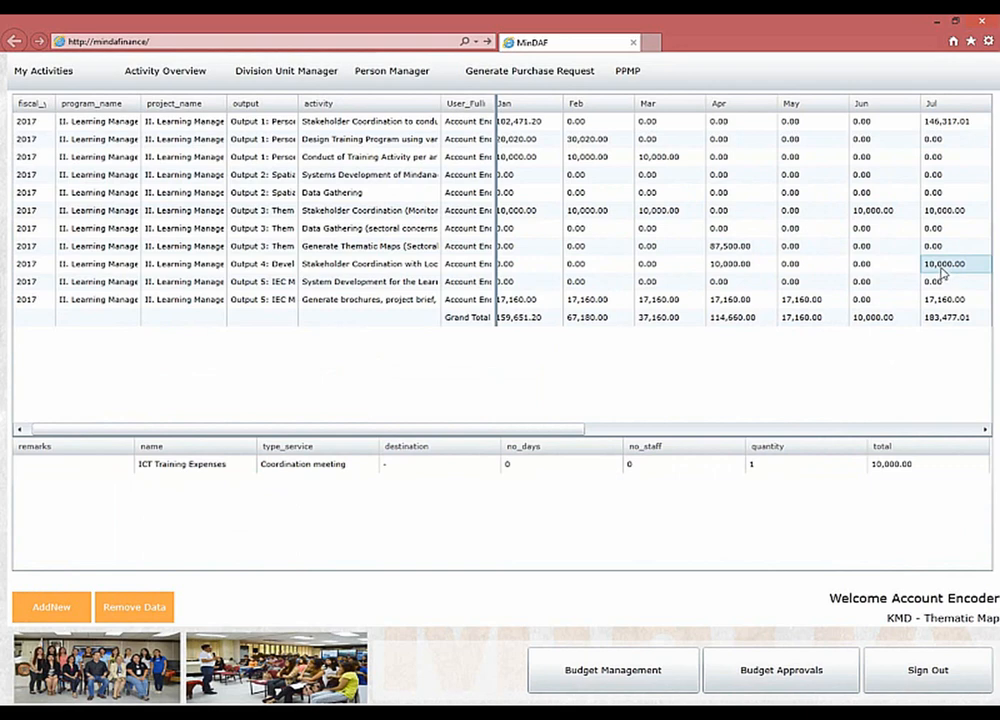
click(676, 303)
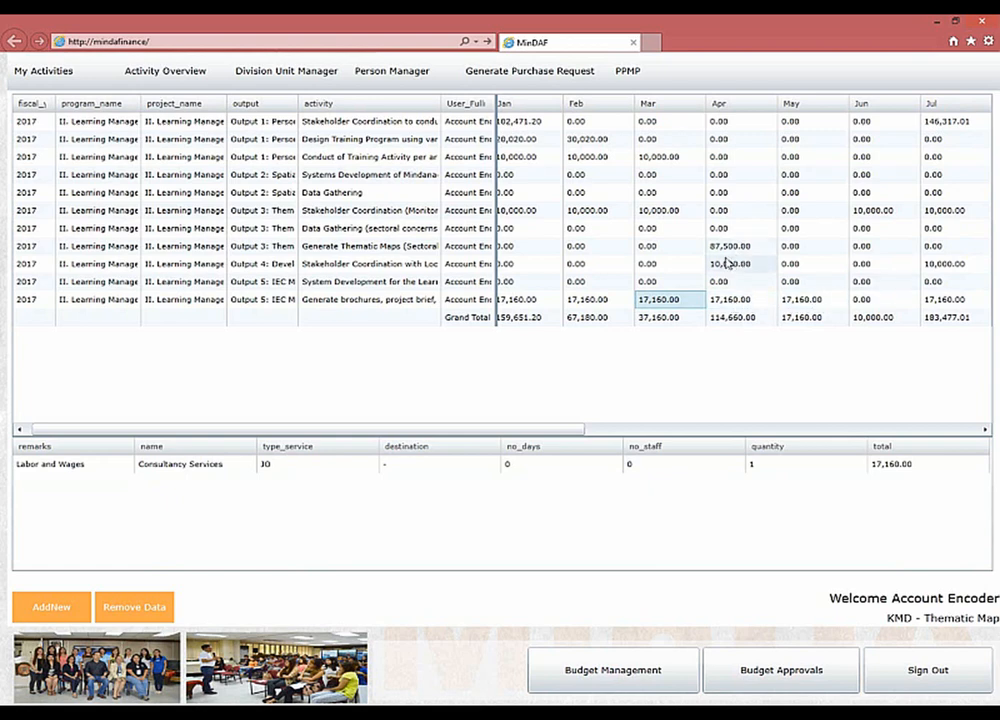
click(598, 139)
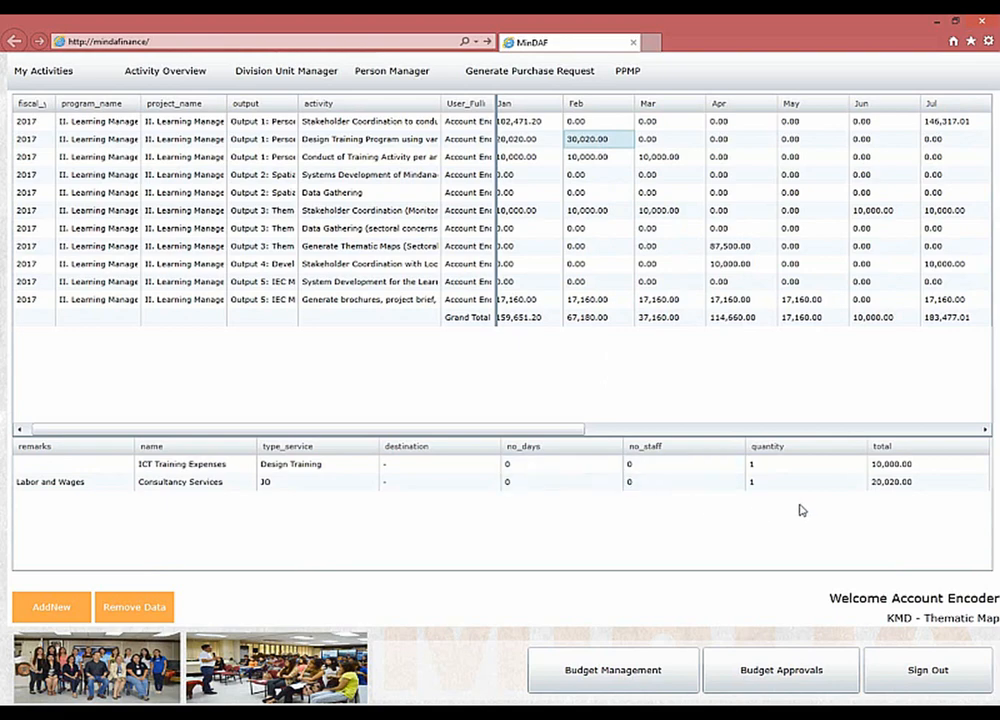
Open the ICT Training Expenses charges for February on the Design Training Program activity, with KM-Thematic Map as fund source.
double_click(604, 143)
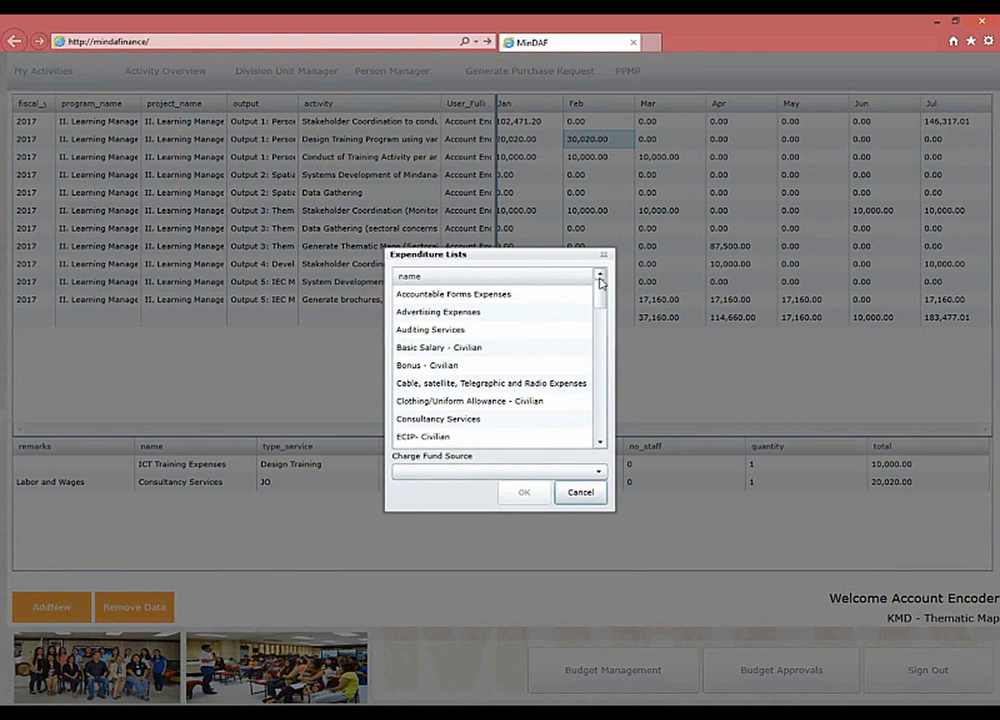
drag(604, 295, 606, 330)
click(486, 368)
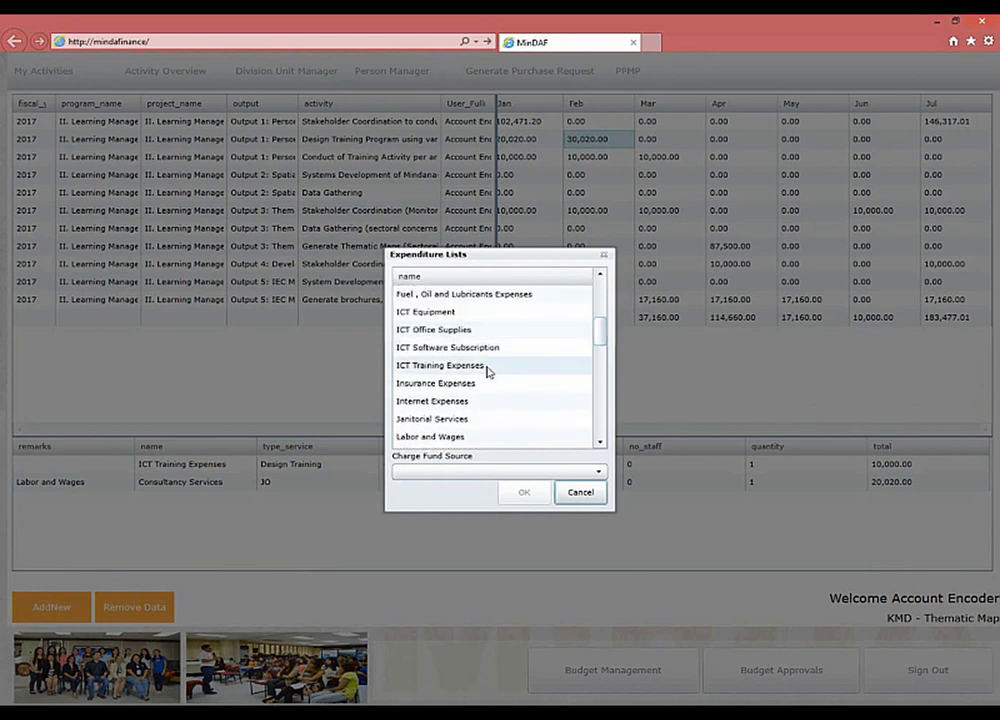
click(444, 469)
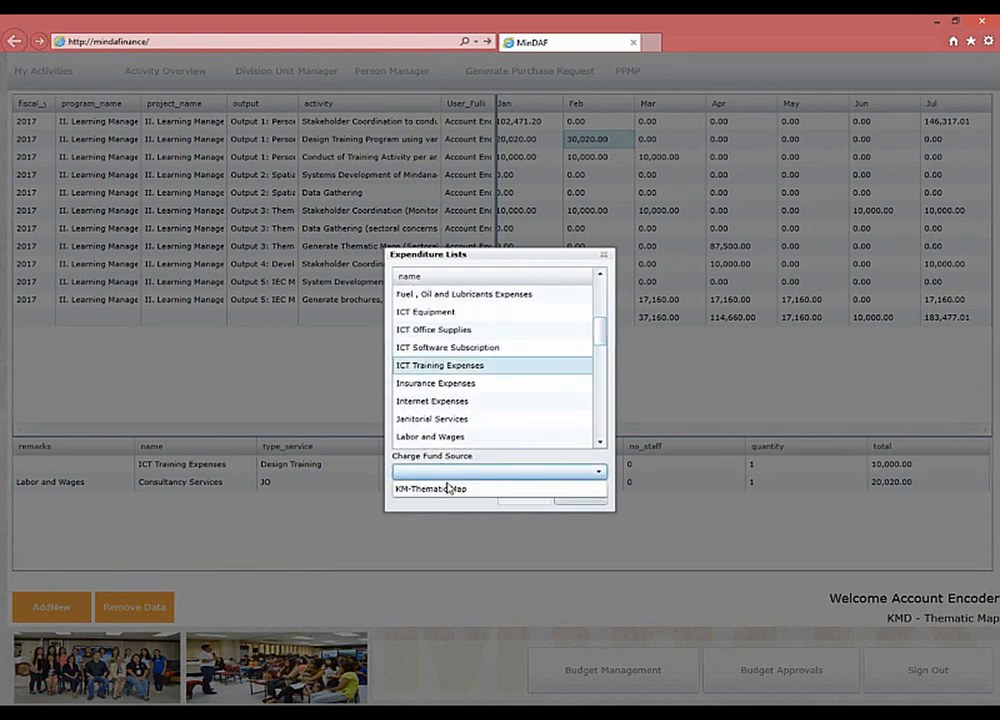
click(449, 487)
click(520, 492)
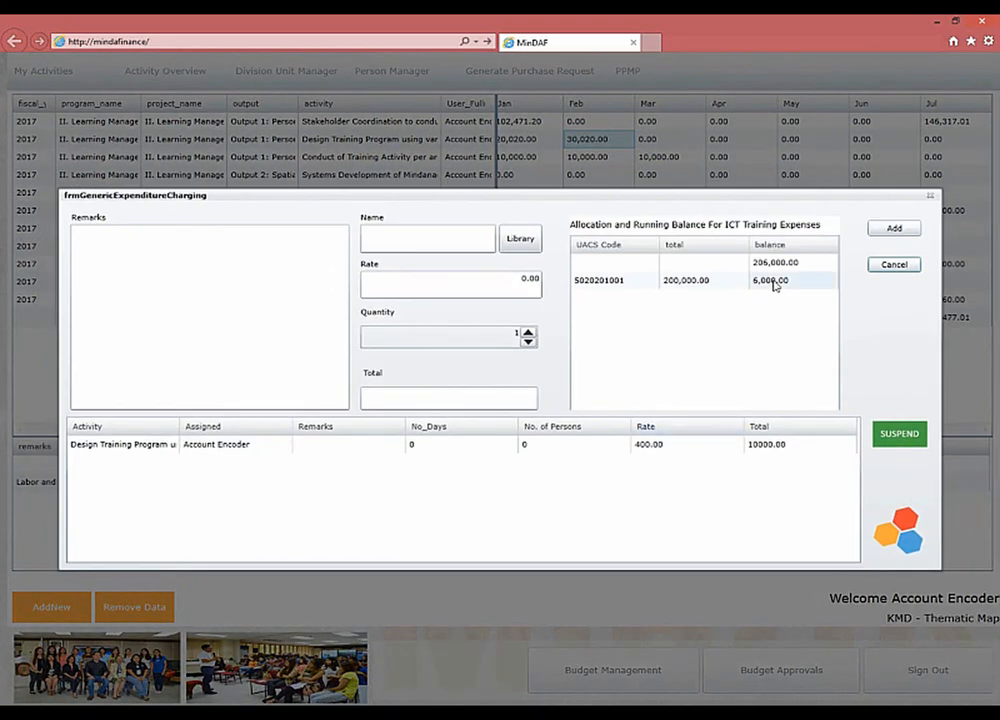
Suspend the Design Training Program entry charged to ICT Training Expenses and close the charging form.
click(614, 452)
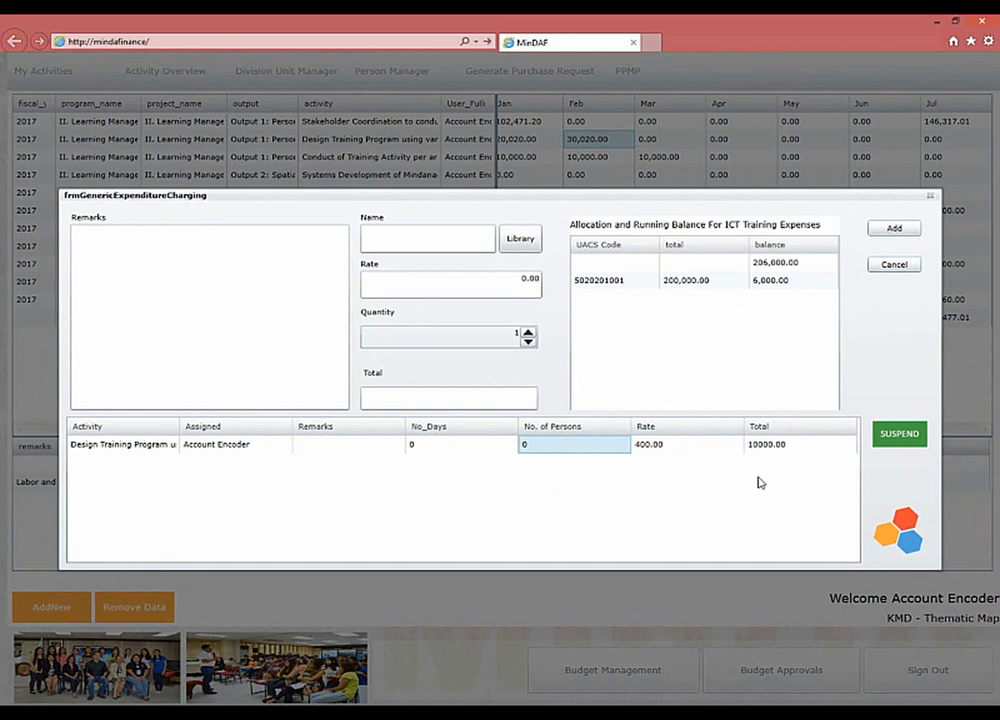
click(893, 436)
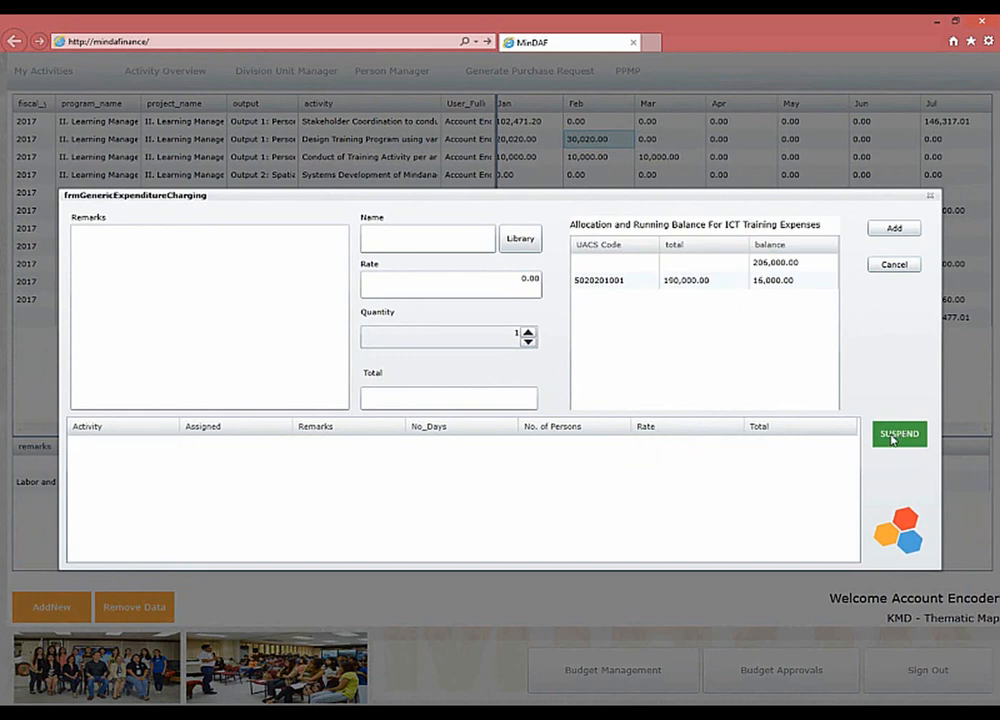
click(929, 198)
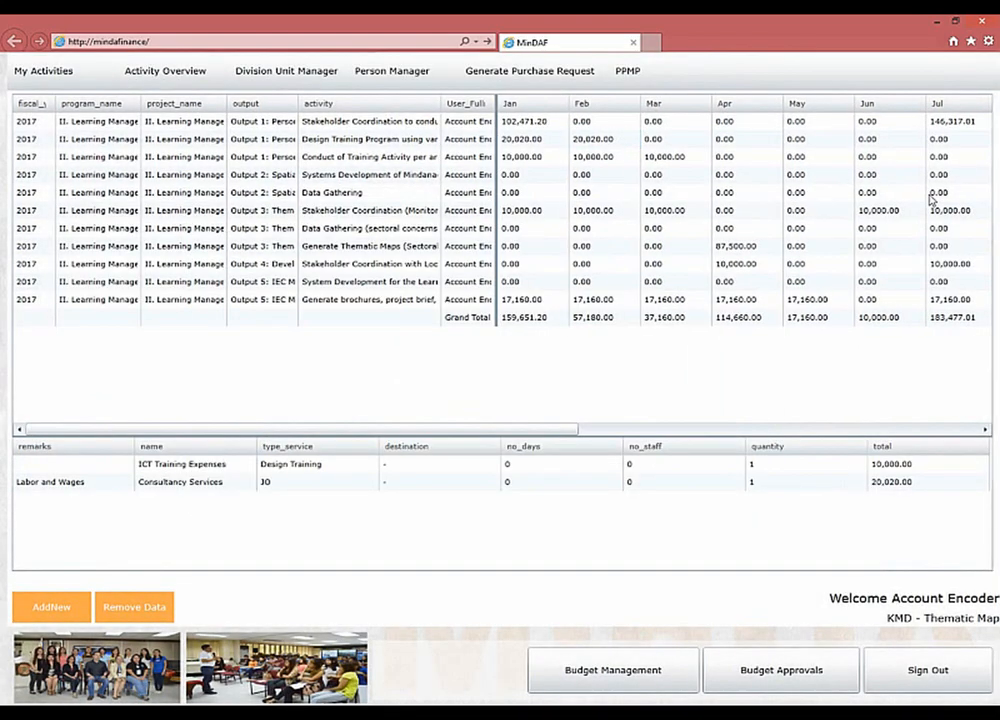
Open the Consultancy Services charges for May on the Generate brochures activity, with KM-Thematic Map as fund source.
click(941, 300)
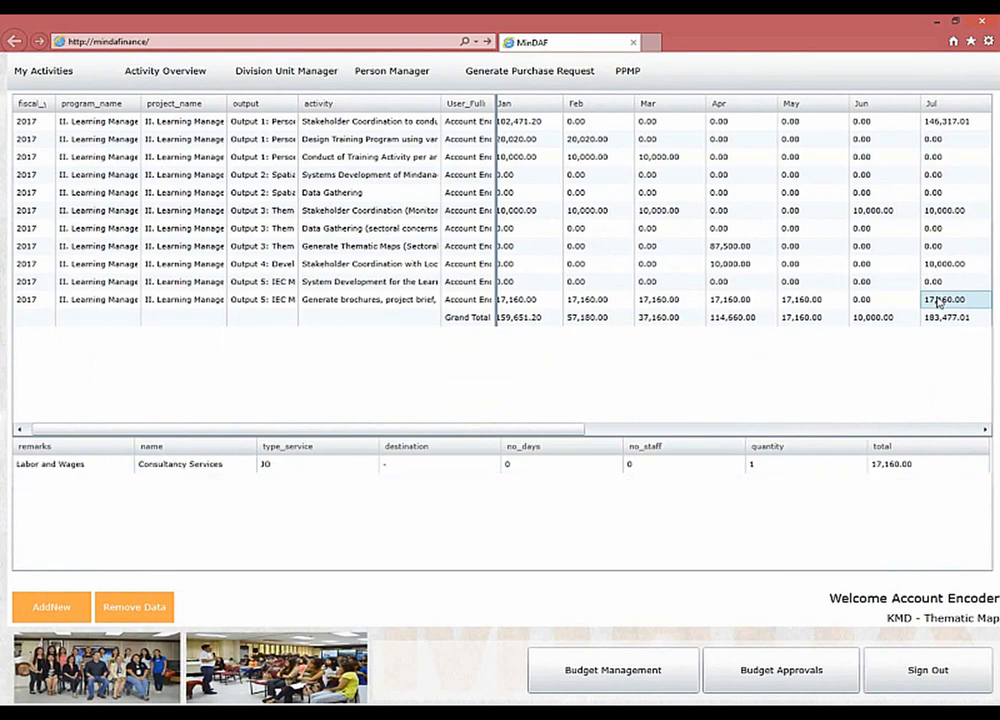
double_click(800, 299)
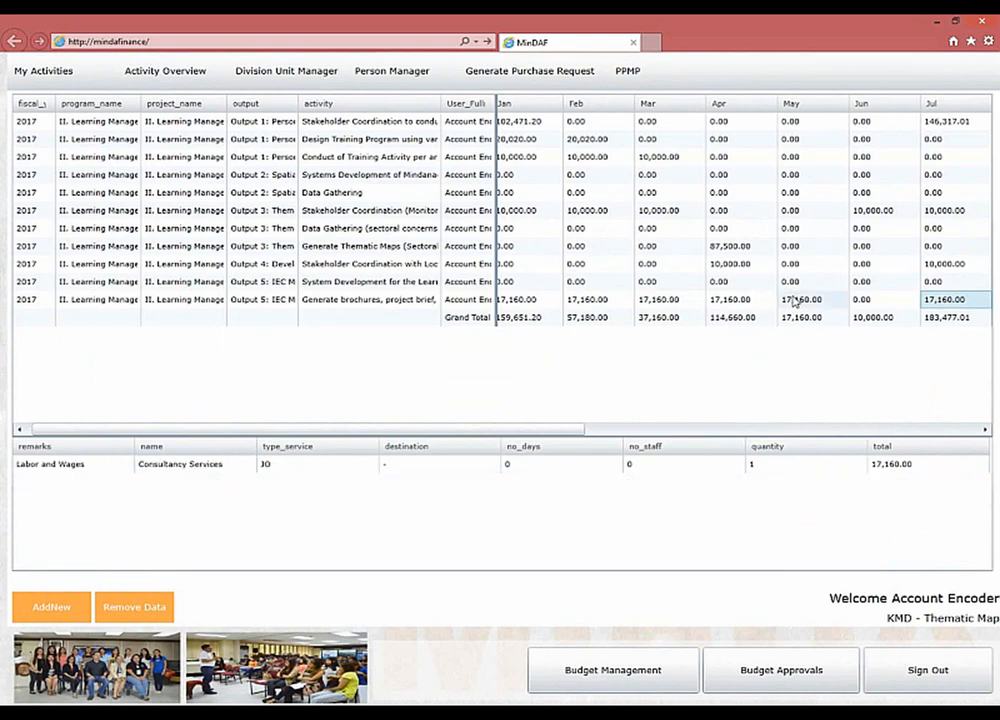
scroll(598, 290, down, 2)
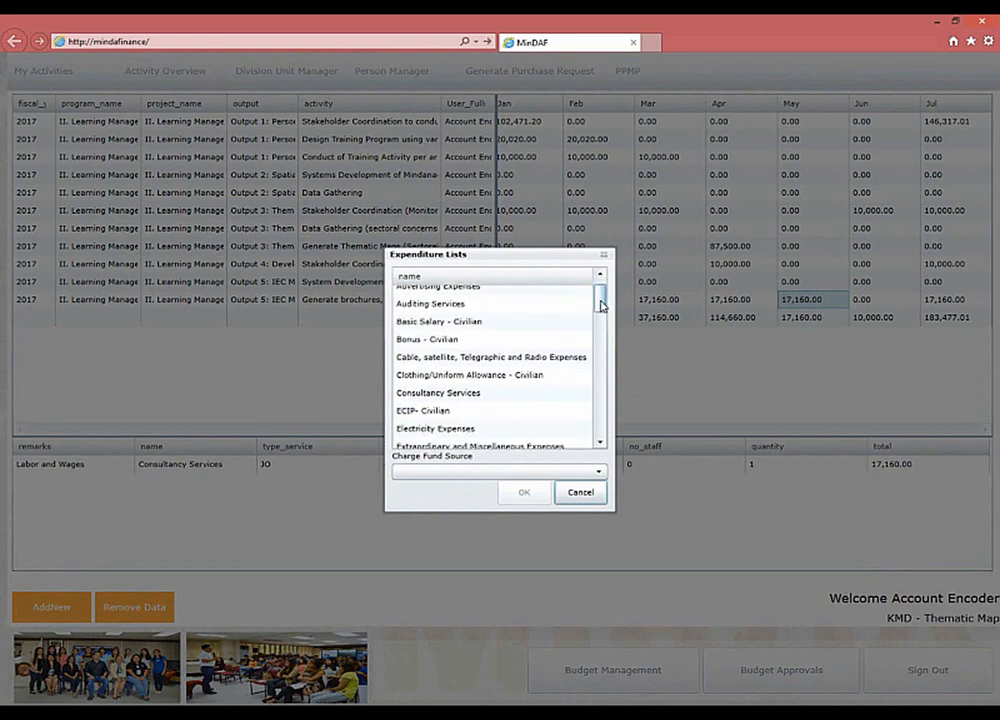
click(505, 369)
click(450, 471)
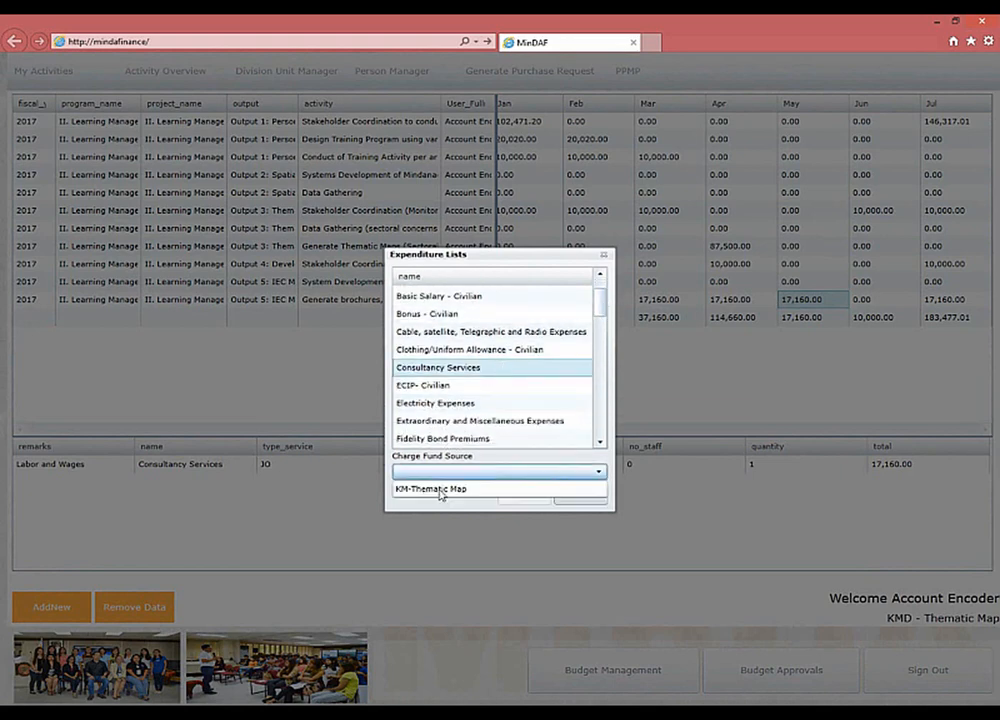
click(432, 489)
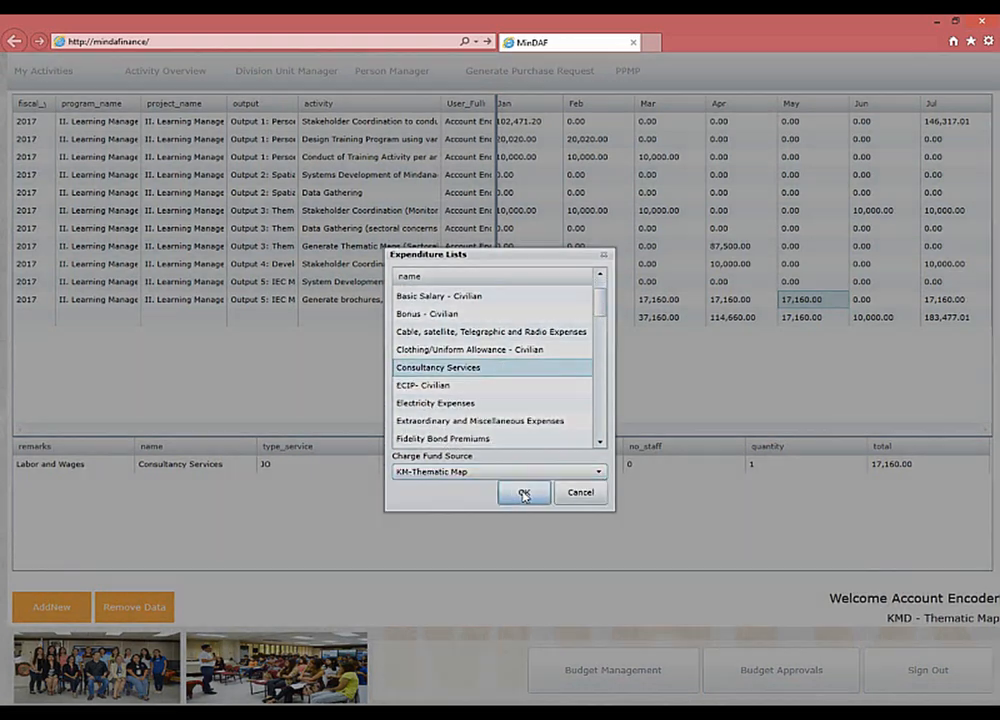
click(524, 493)
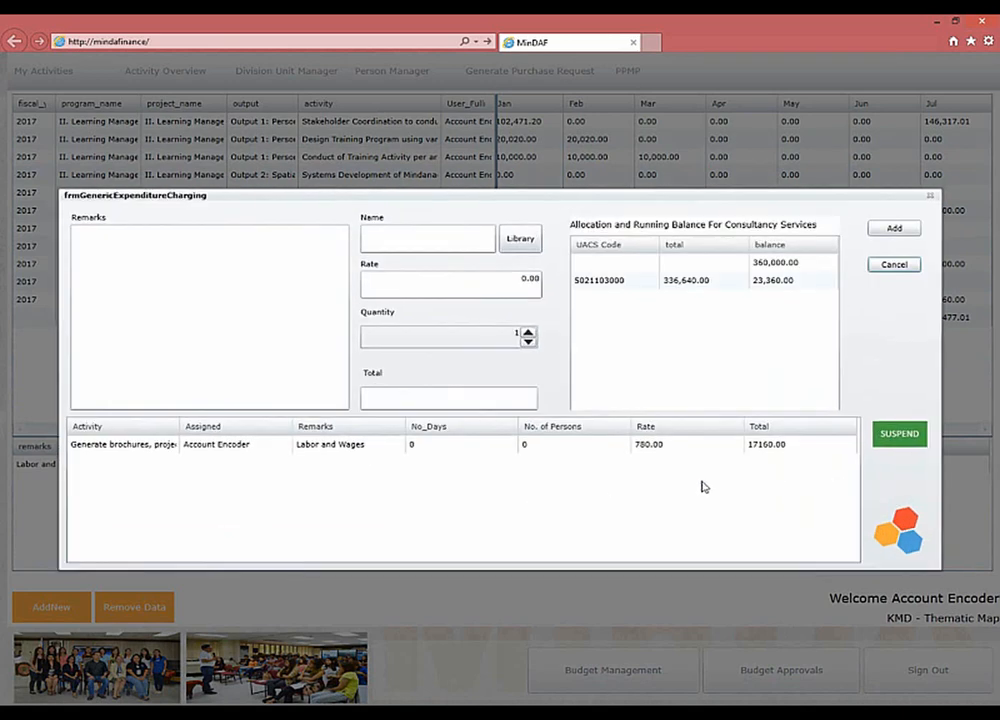
Suspend the Labor and Wages entry charged to Consultancy Services for the brochures activity and close the charging form.
click(733, 452)
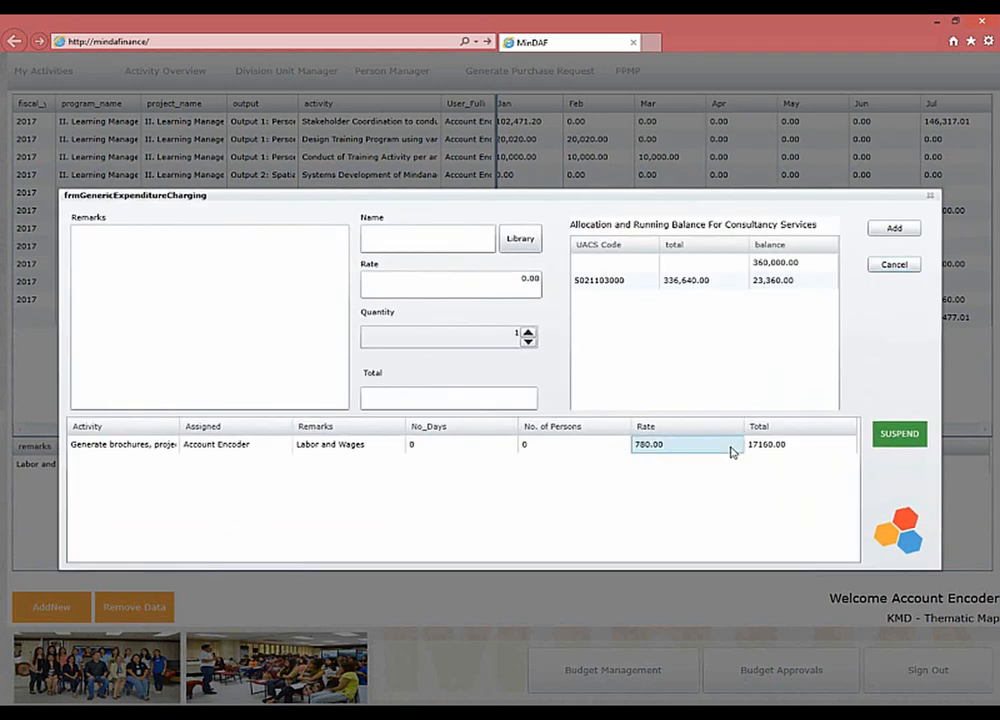
click(887, 440)
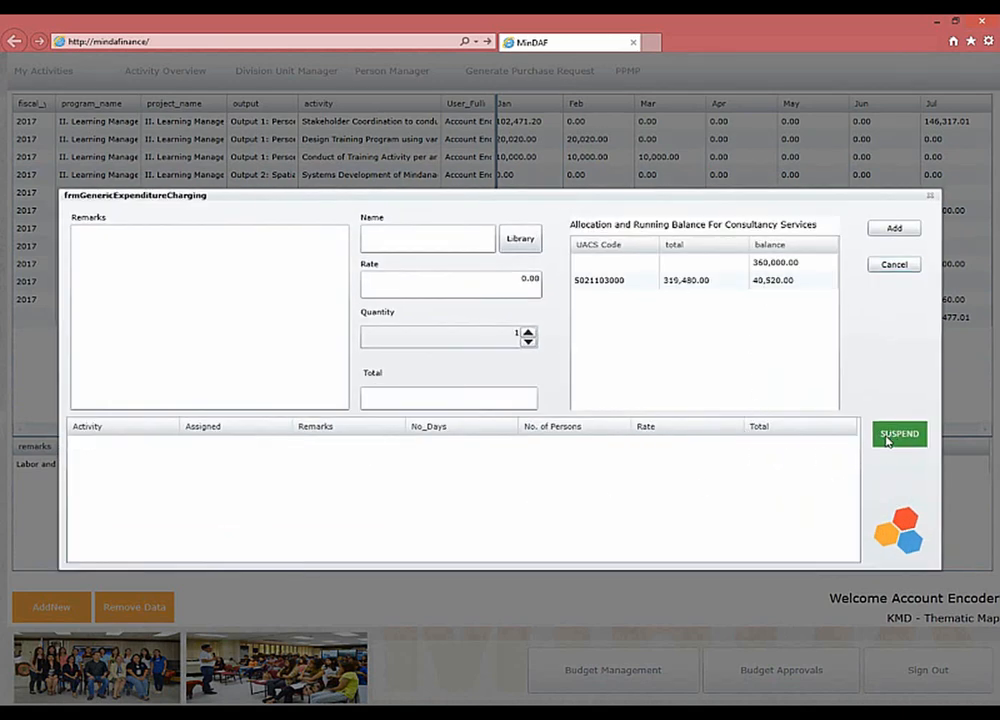
click(930, 197)
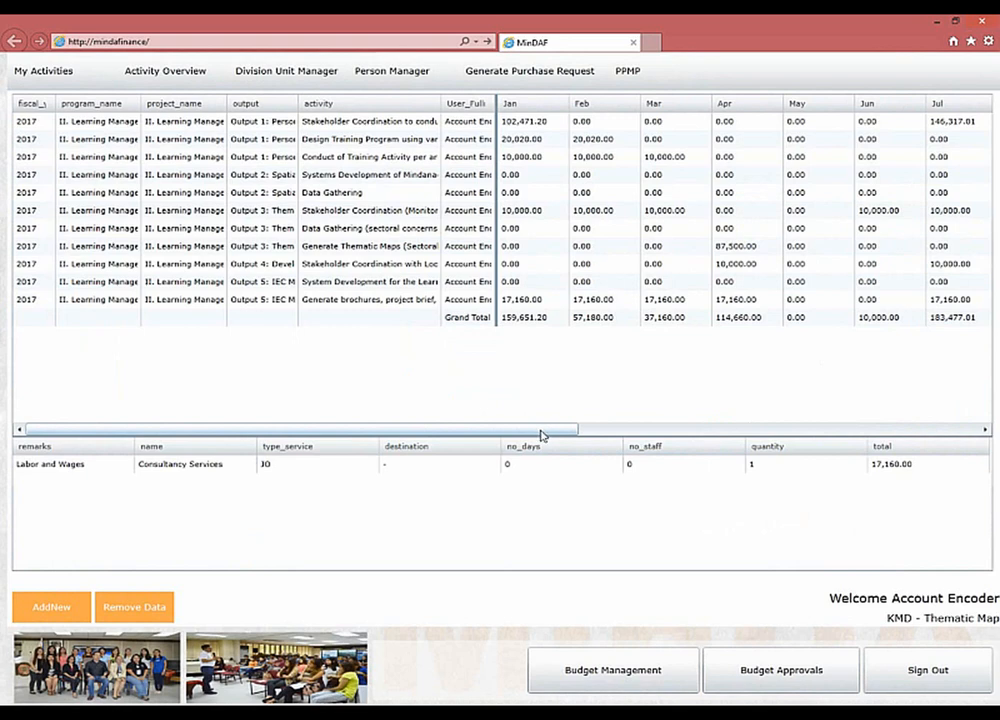
Open the ICT Training Expenses charges for November on the Output 3 Stakeholder Coordination activity, with KM-Thematic Map as fund source.
drag(541, 435, 944, 416)
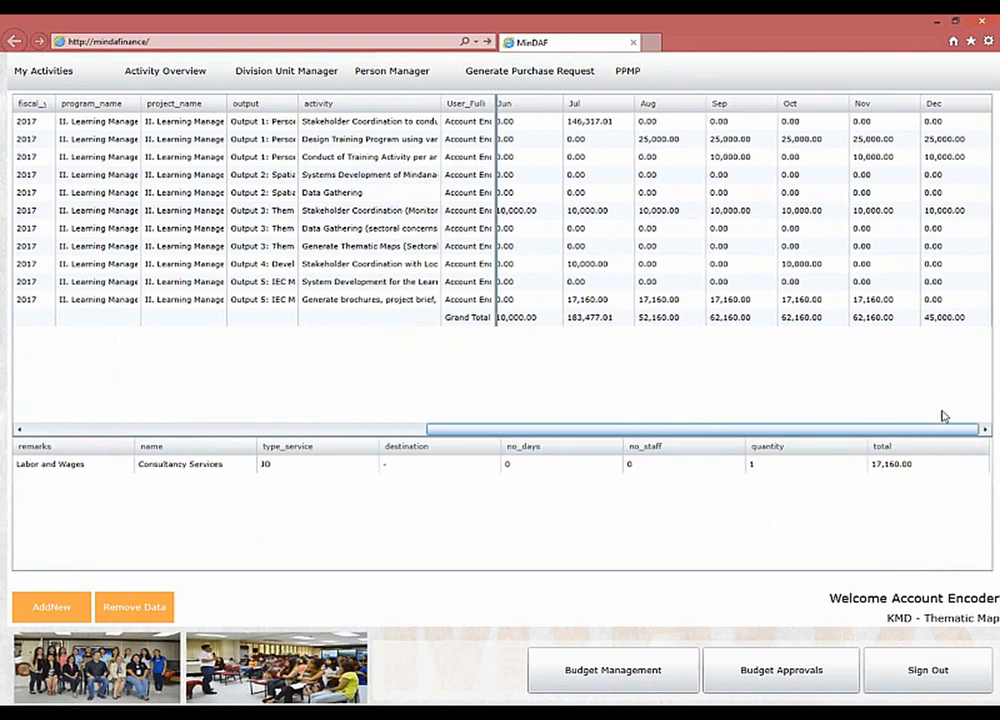
click(882, 219)
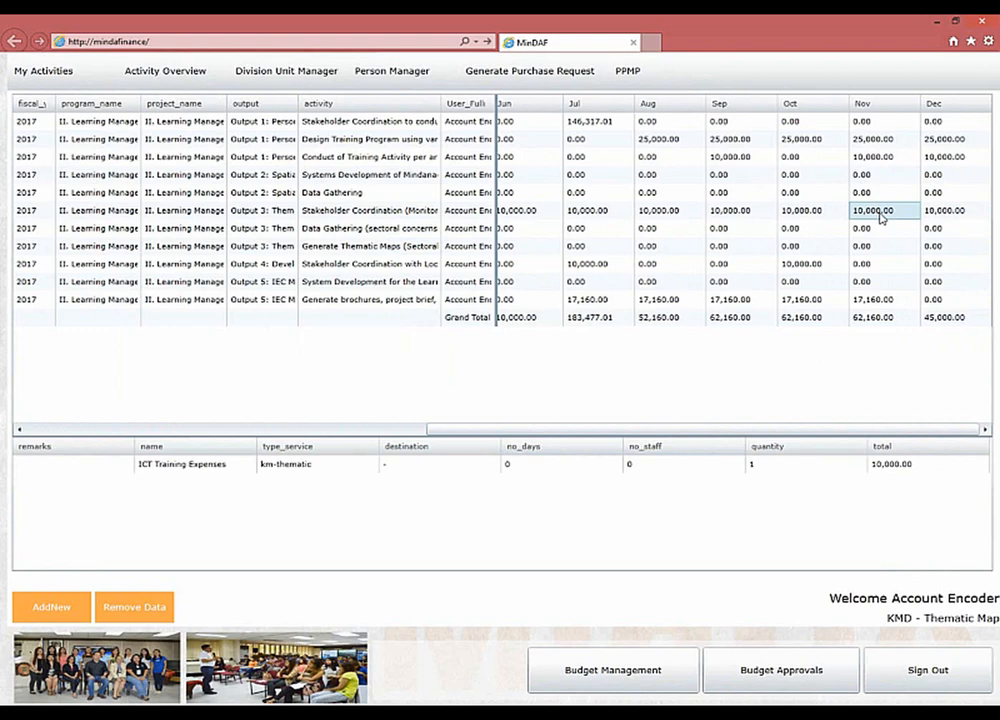
double_click(882, 219)
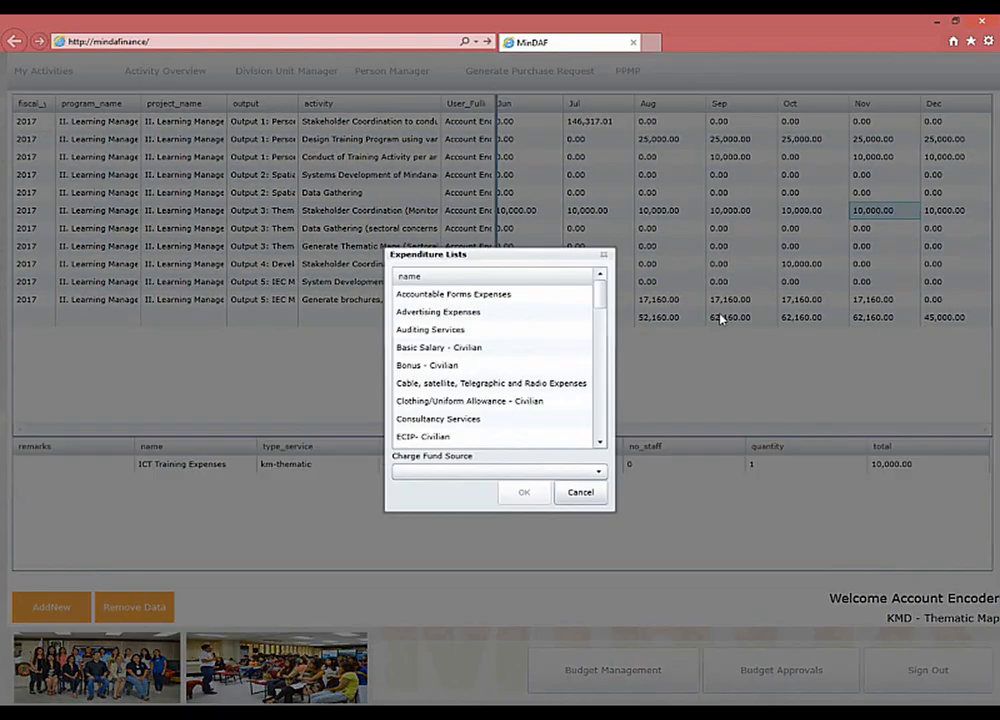
drag(599, 285, 605, 345)
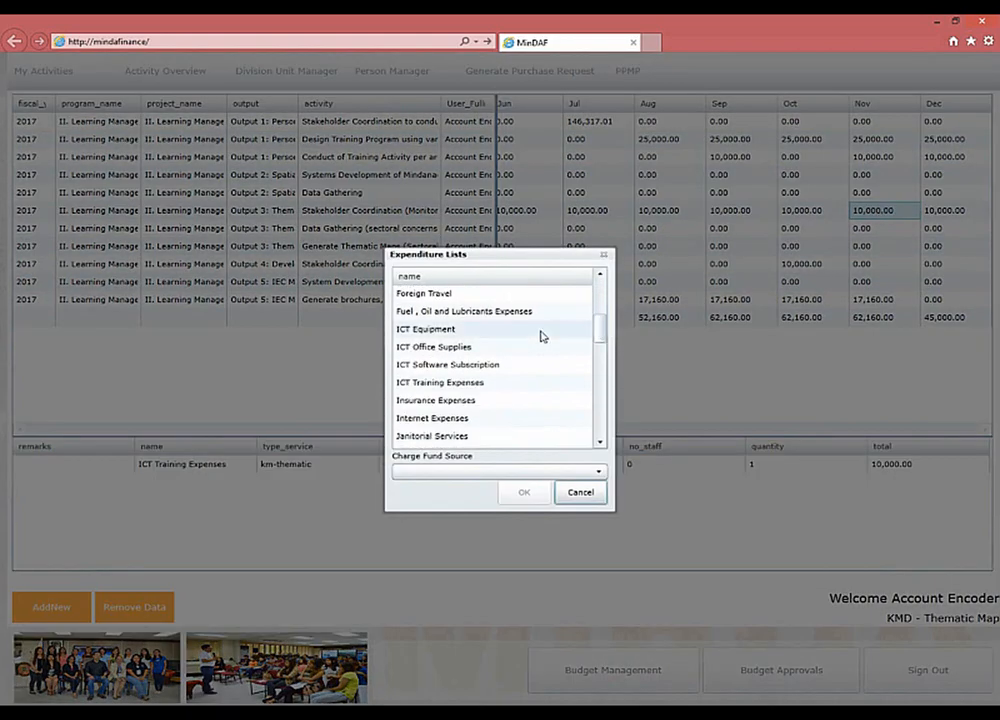
click(495, 383)
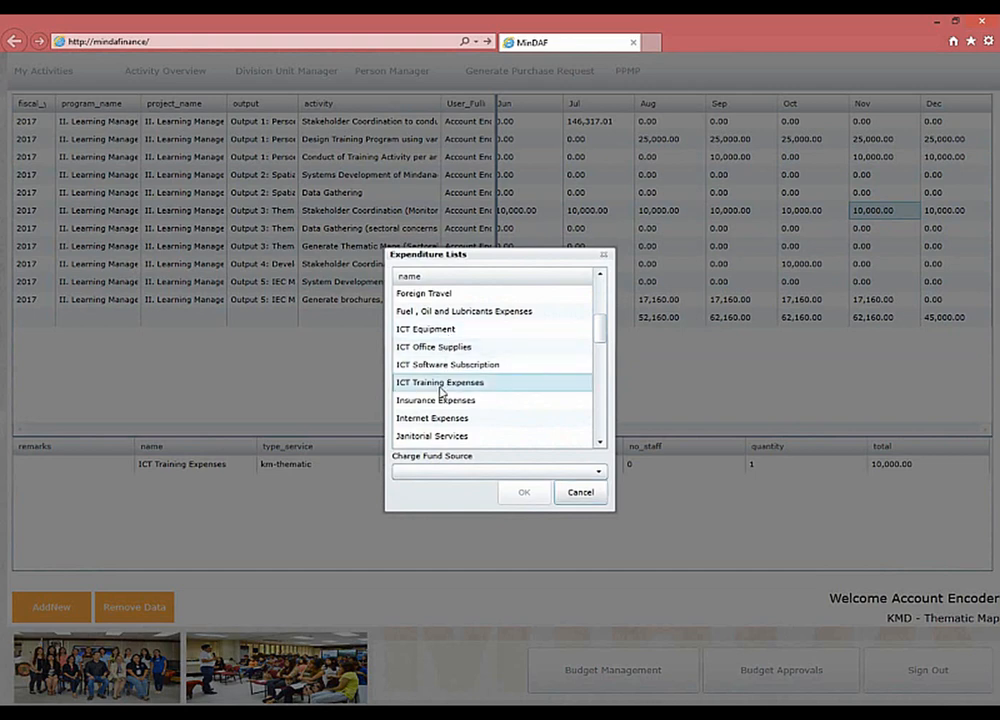
click(485, 472)
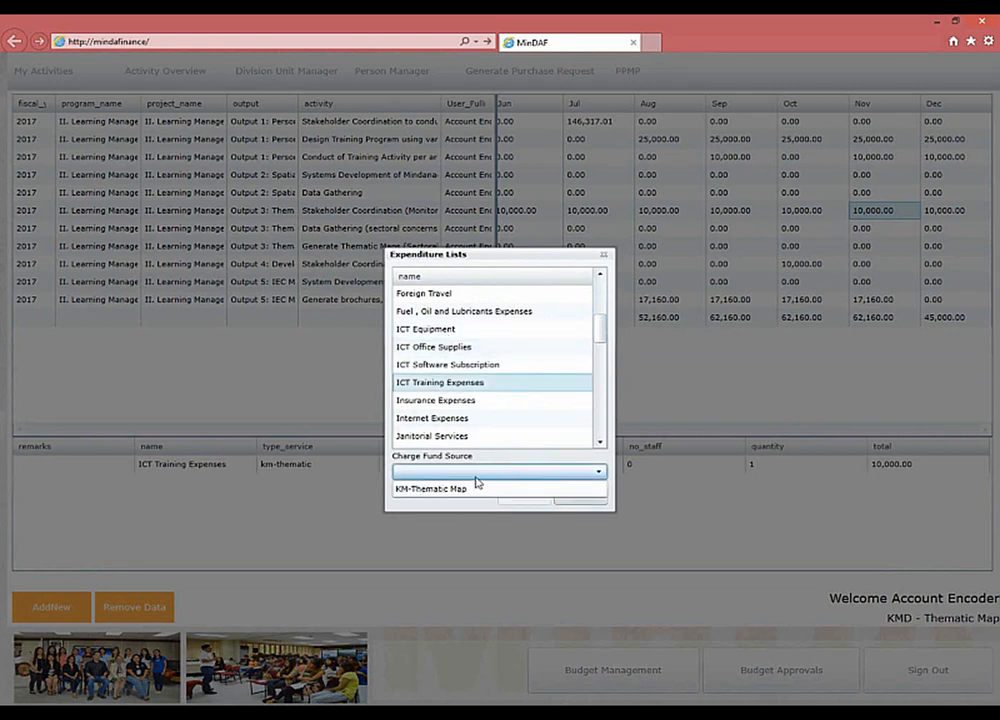
click(475, 485)
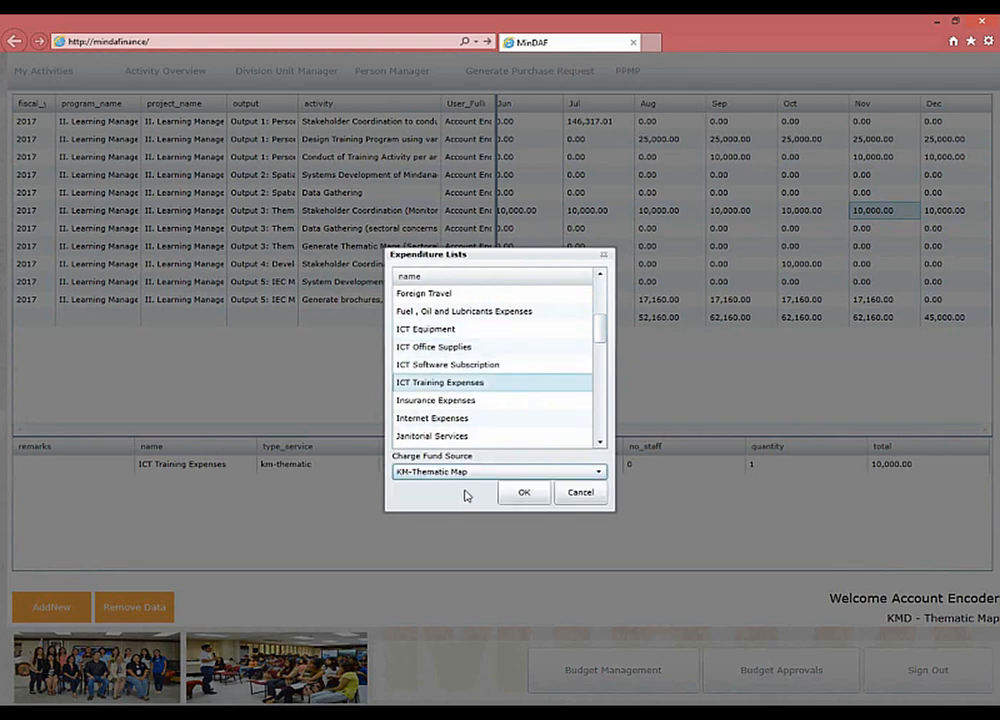
click(524, 494)
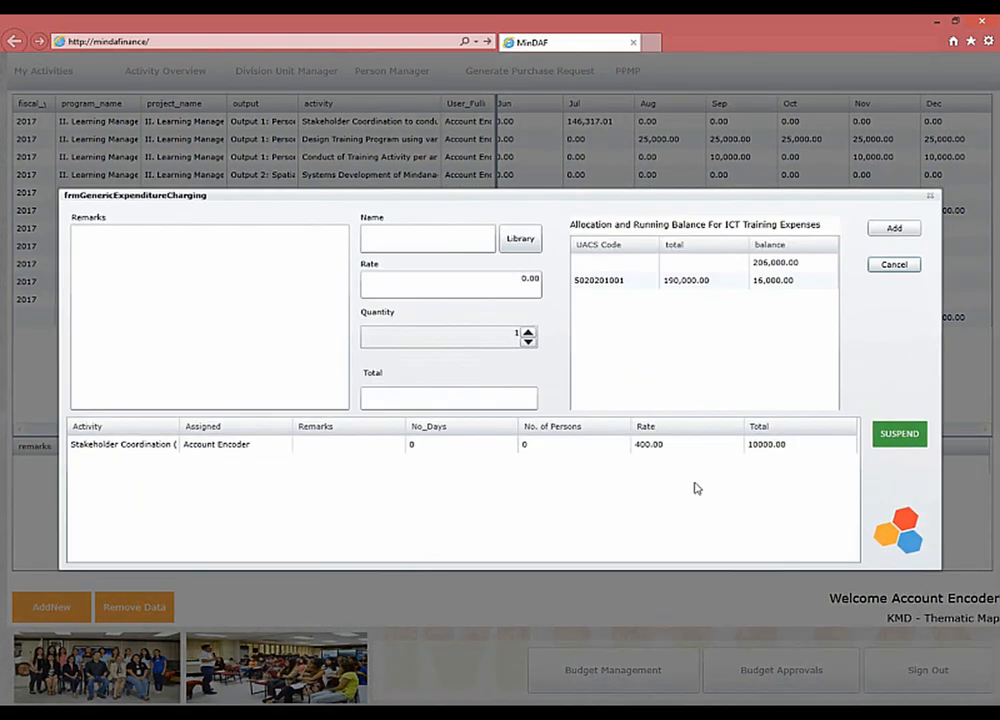
Suspend the Stakeholder Coordination entry charged to ICT Training Expenses and close the charging form.
click(760, 447)
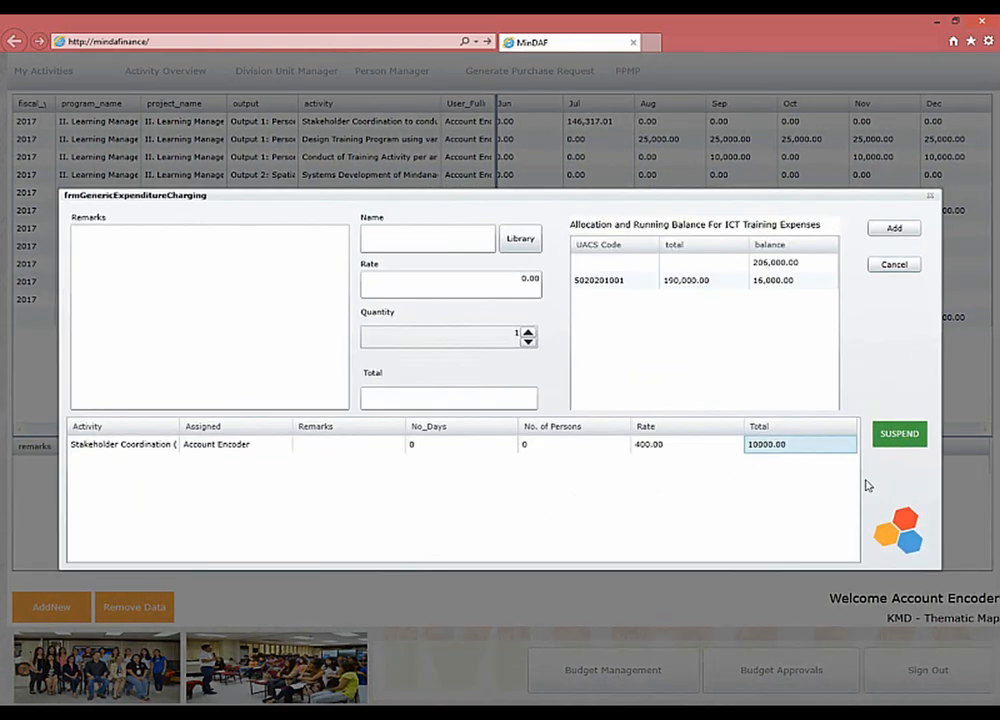
click(903, 436)
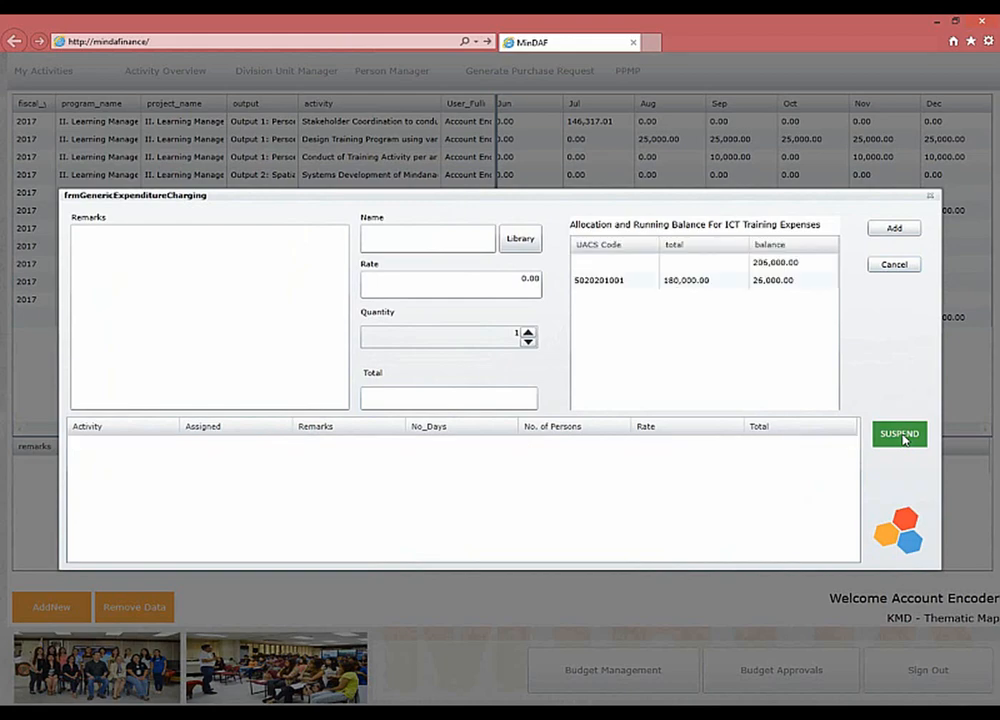
click(931, 198)
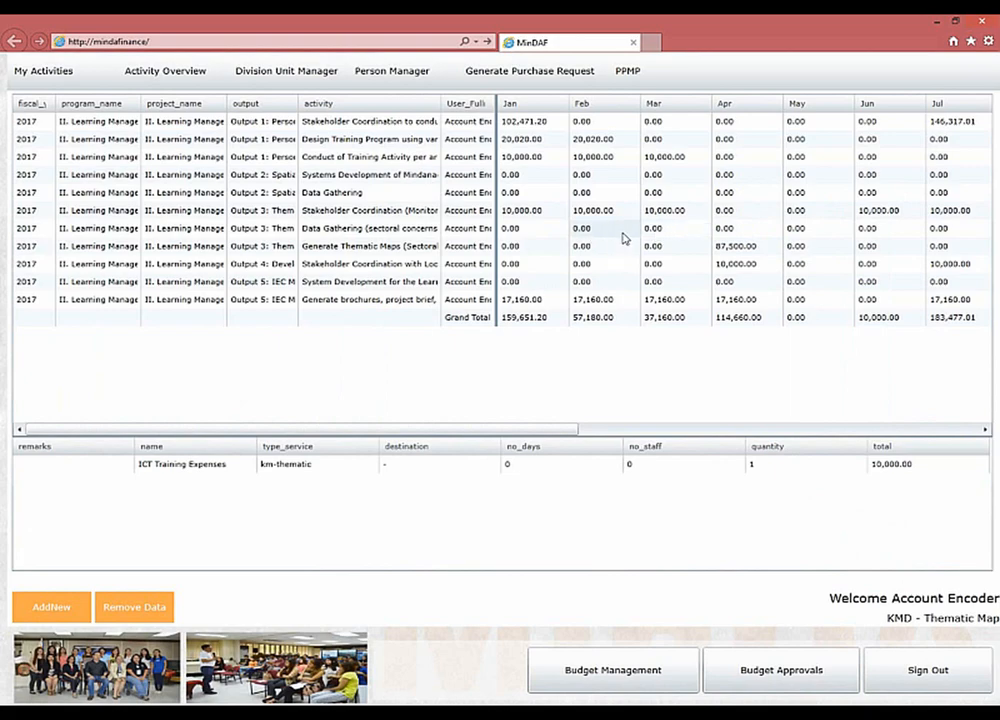
Open the Labor and Wages charges for March on the Data Gathering (sectoral concerns) activity, with KM-Thematic Map as fund source.
click(677, 236)
double_click(677, 236)
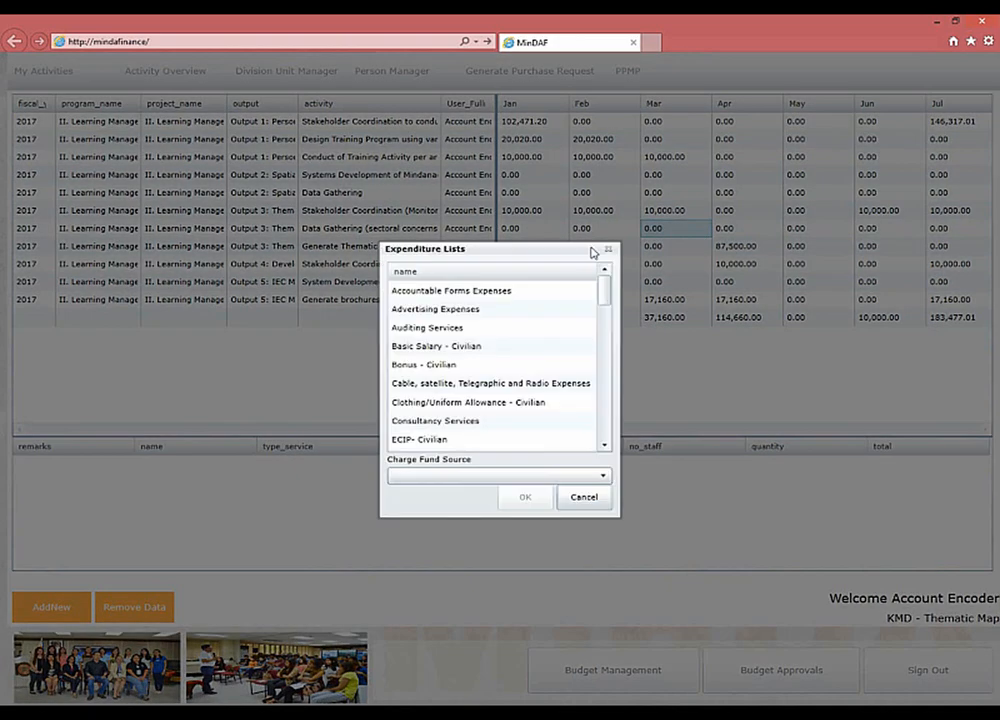
drag(598, 306, 594, 341)
click(551, 380)
click(514, 357)
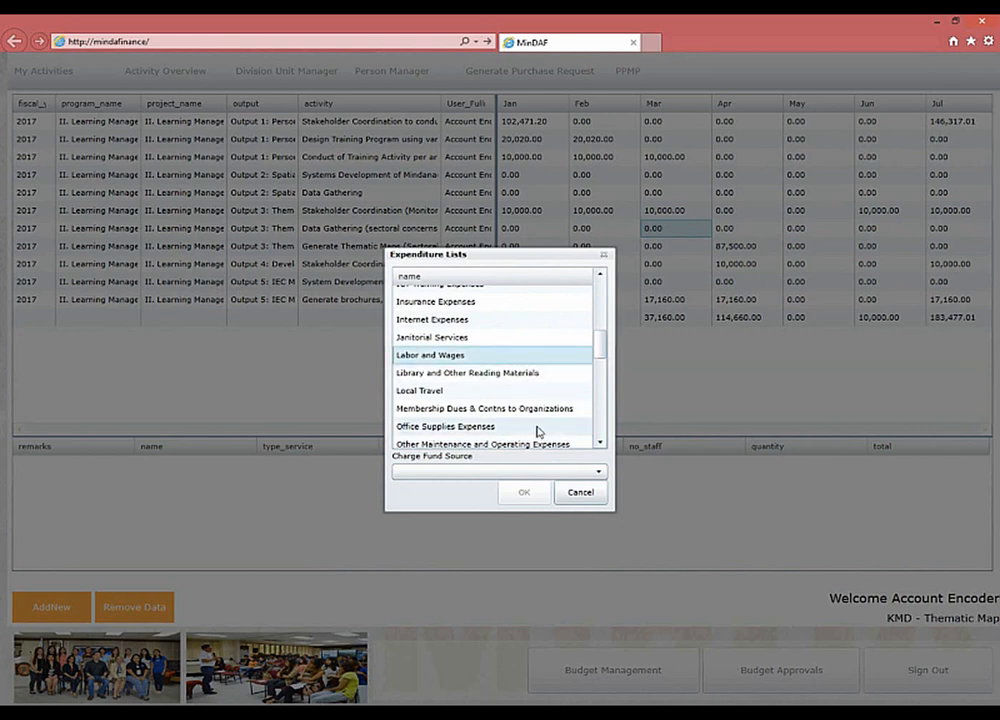
click(480, 472)
click(453, 490)
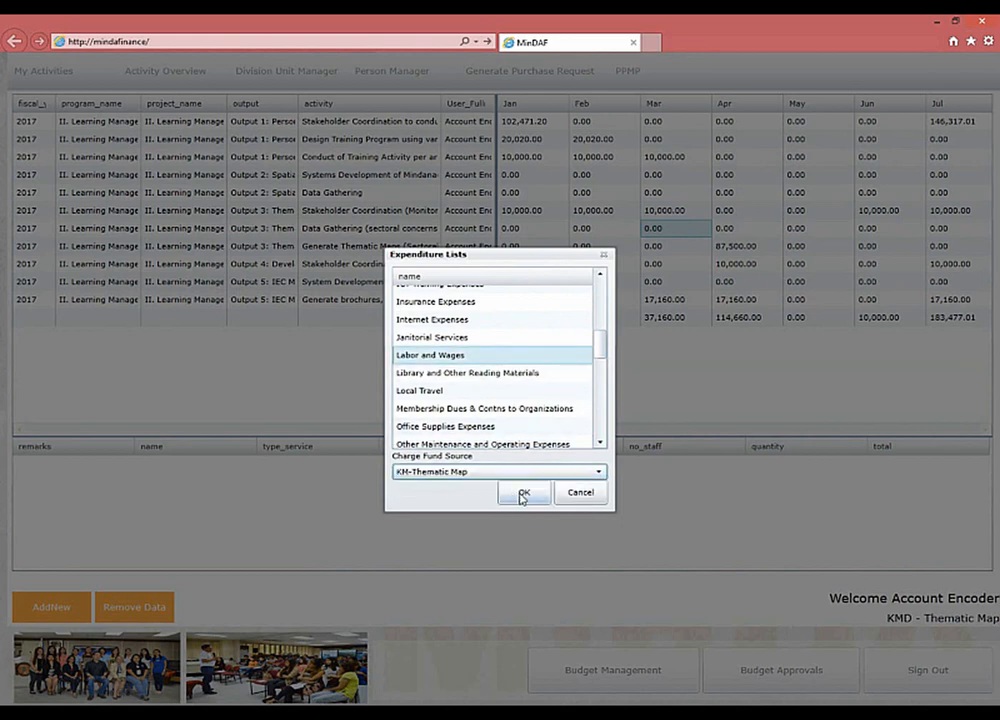
click(521, 496)
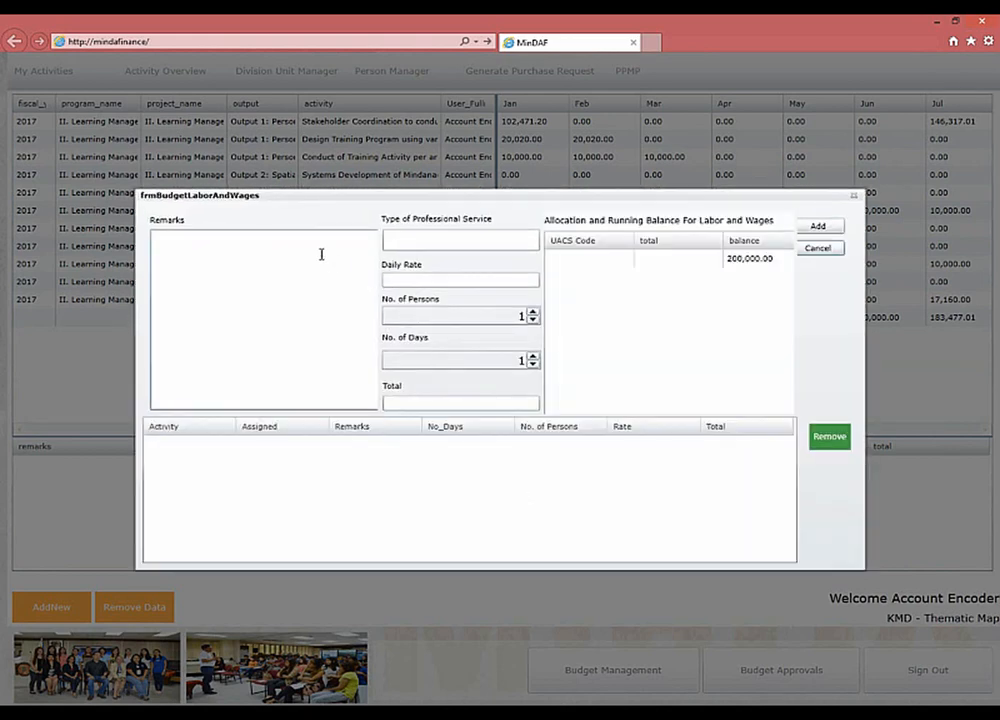
Add a Labor and Wages charge with remarks "-", service type Technical Staff SG10 - 805.91, 5 persons and 5 days.
click(321, 254)
click(535, 243)
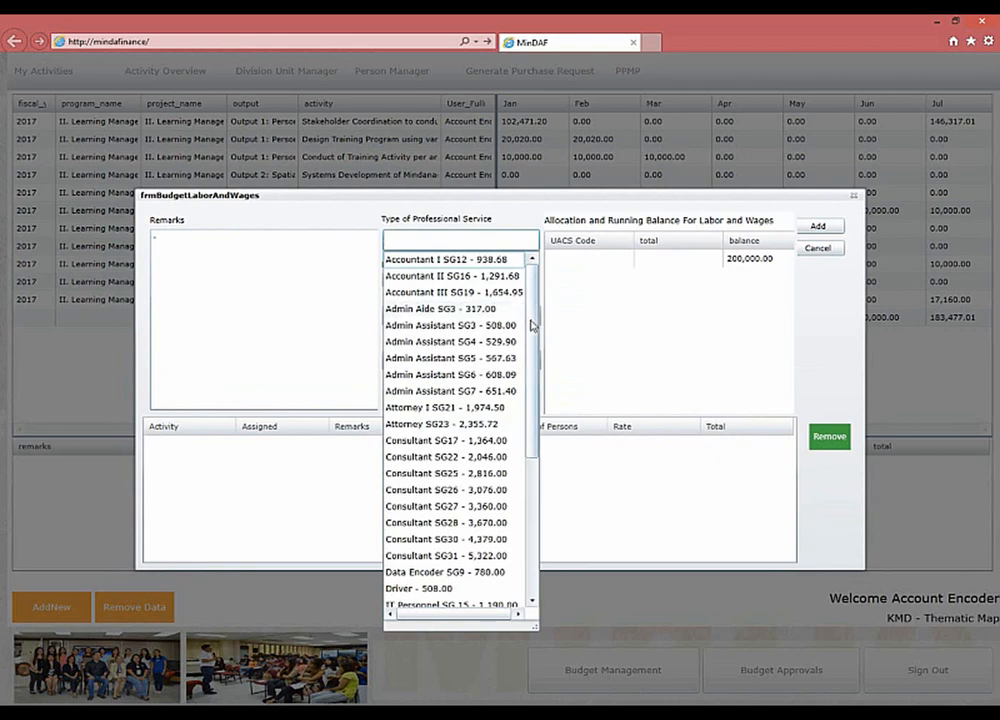
drag(533, 342, 531, 504)
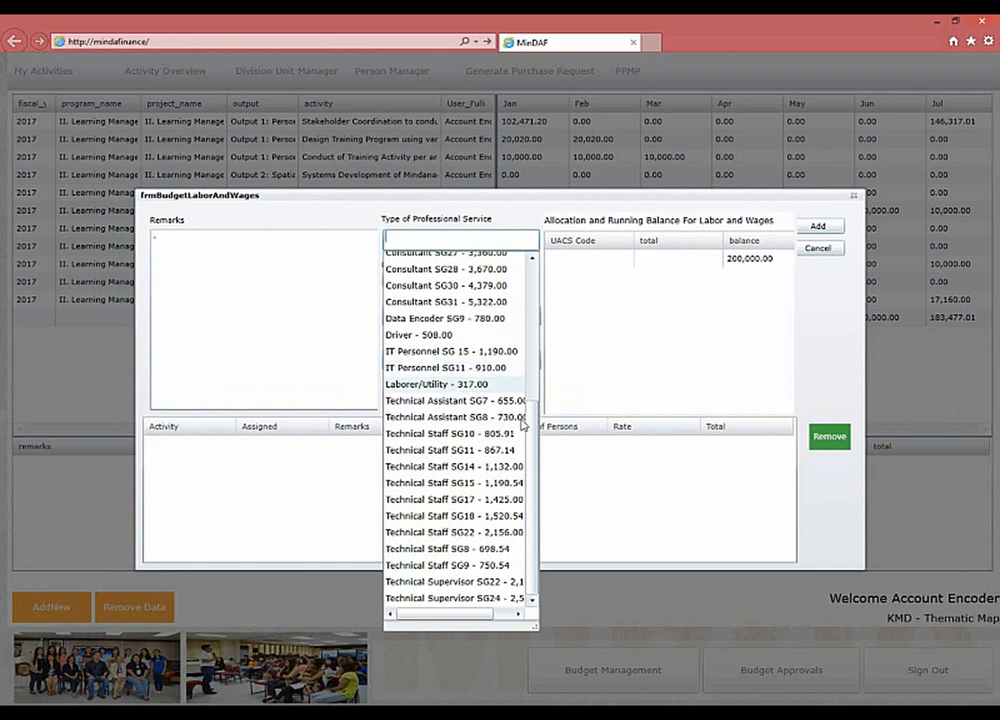
click(478, 440)
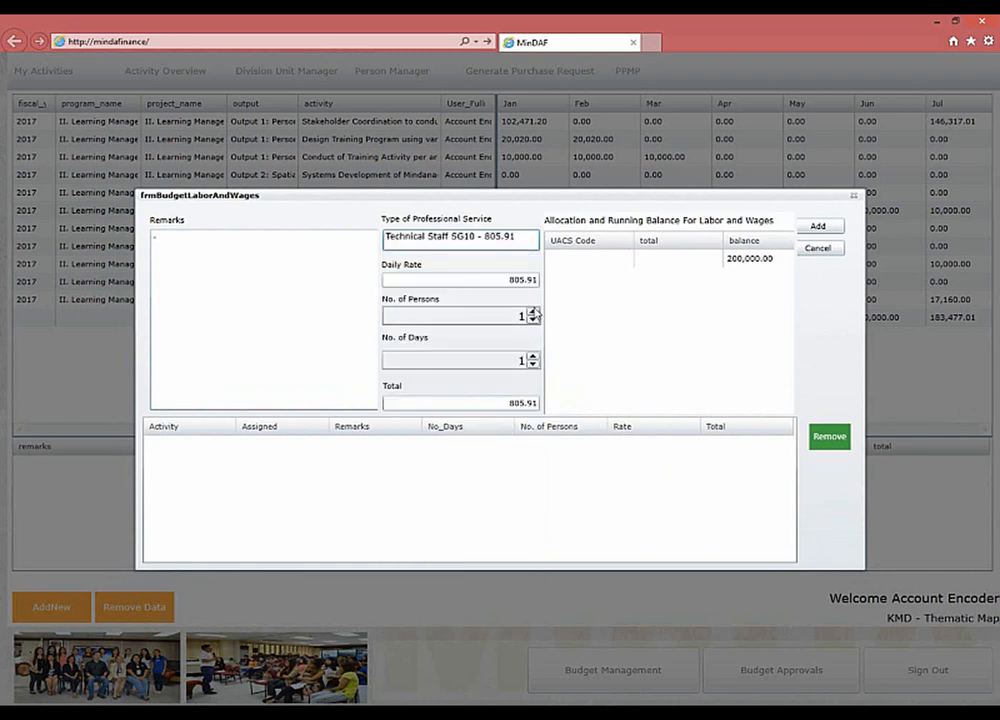
click(533, 313)
click(533, 313)
click(533, 313)
click(533, 313)
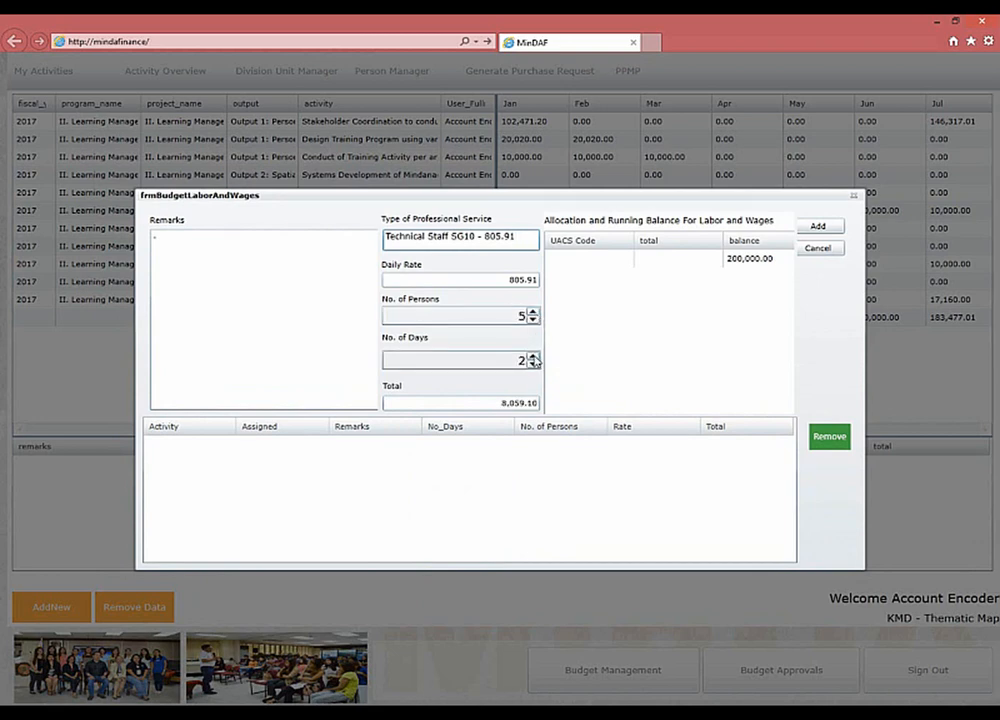
click(534, 357)
click(534, 357)
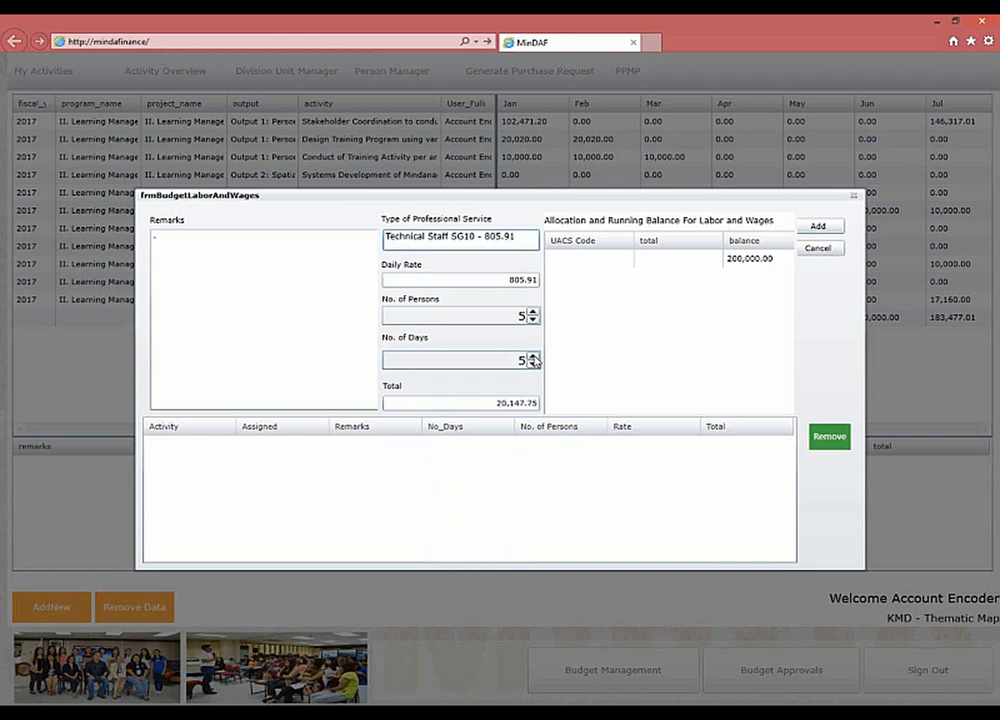
click(823, 231)
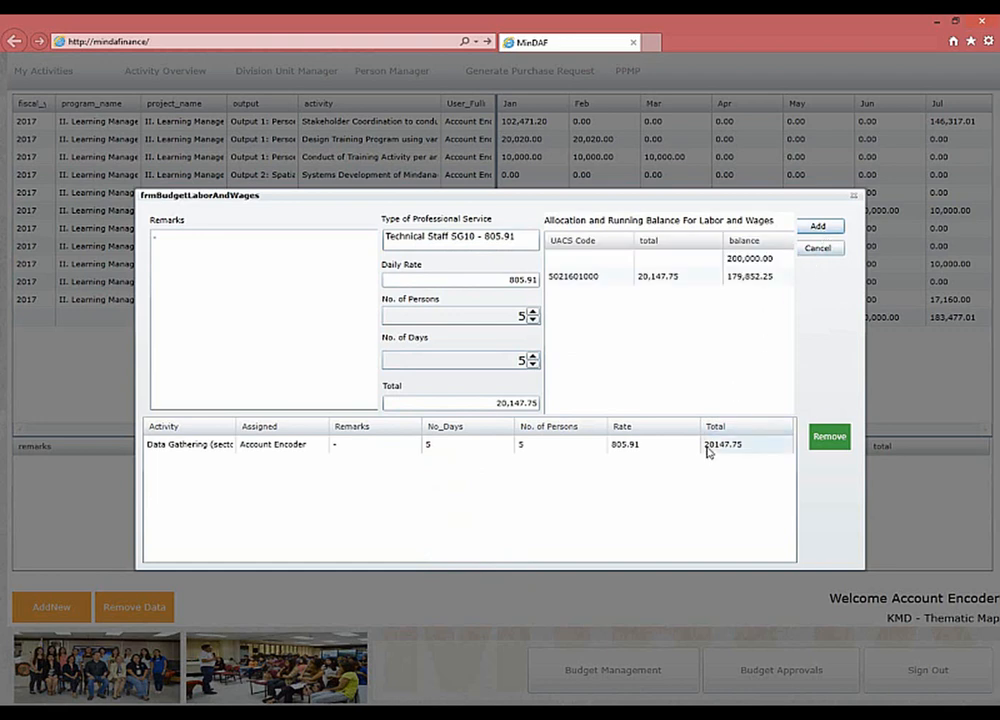
Close the Labor and Wages form and examine the expenditure breakdown of the March Data Gathering (sectoral concerns) amount.
click(855, 196)
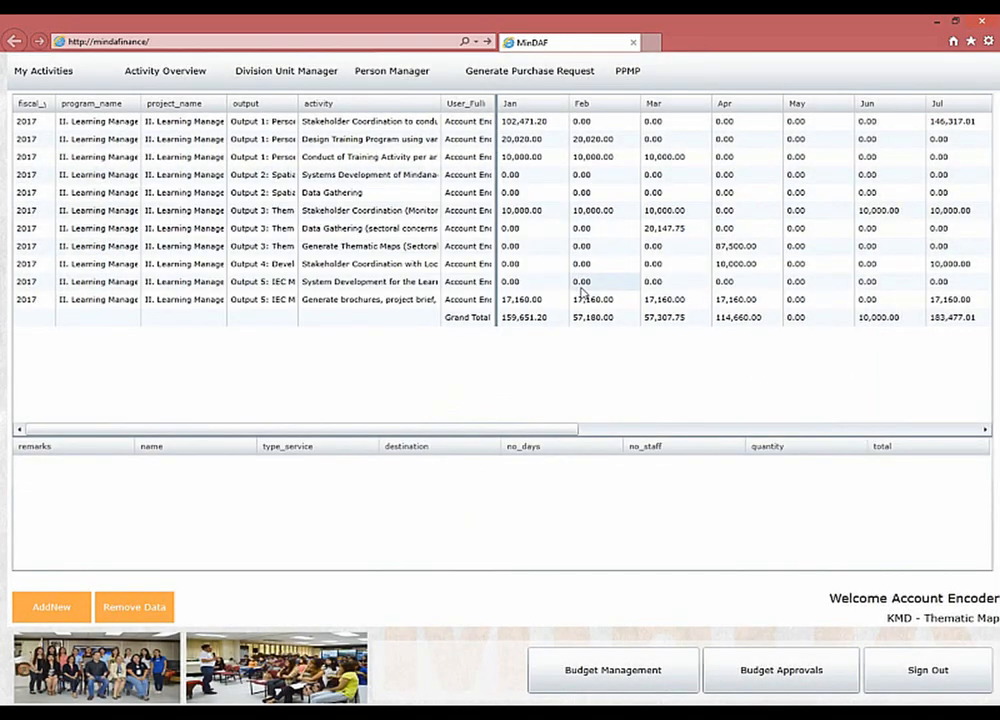
click(590, 213)
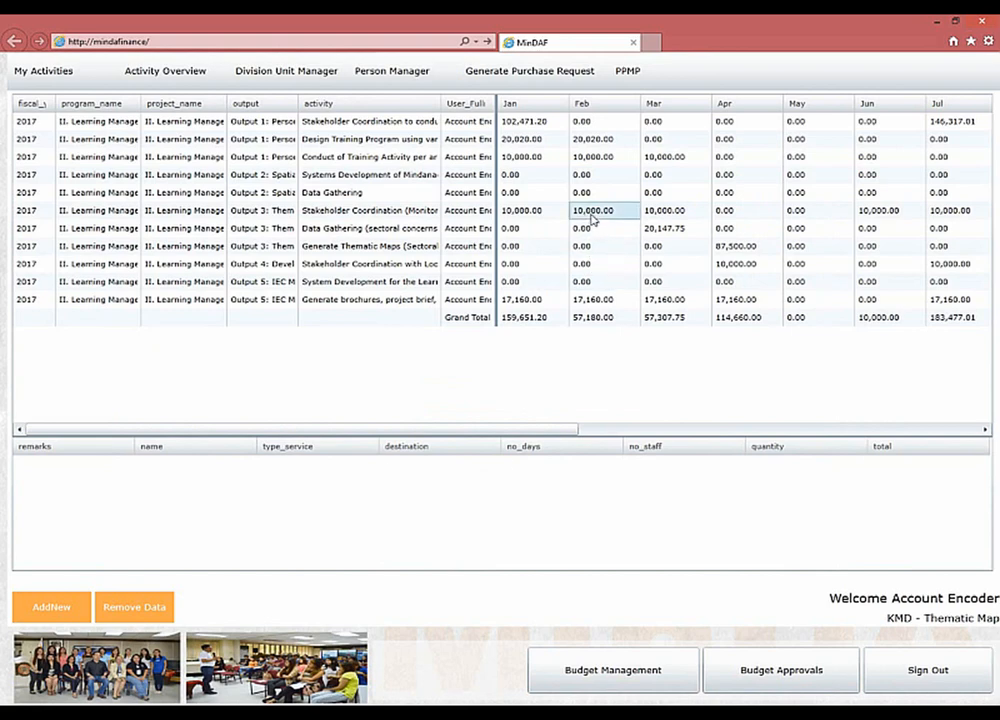
click(670, 230)
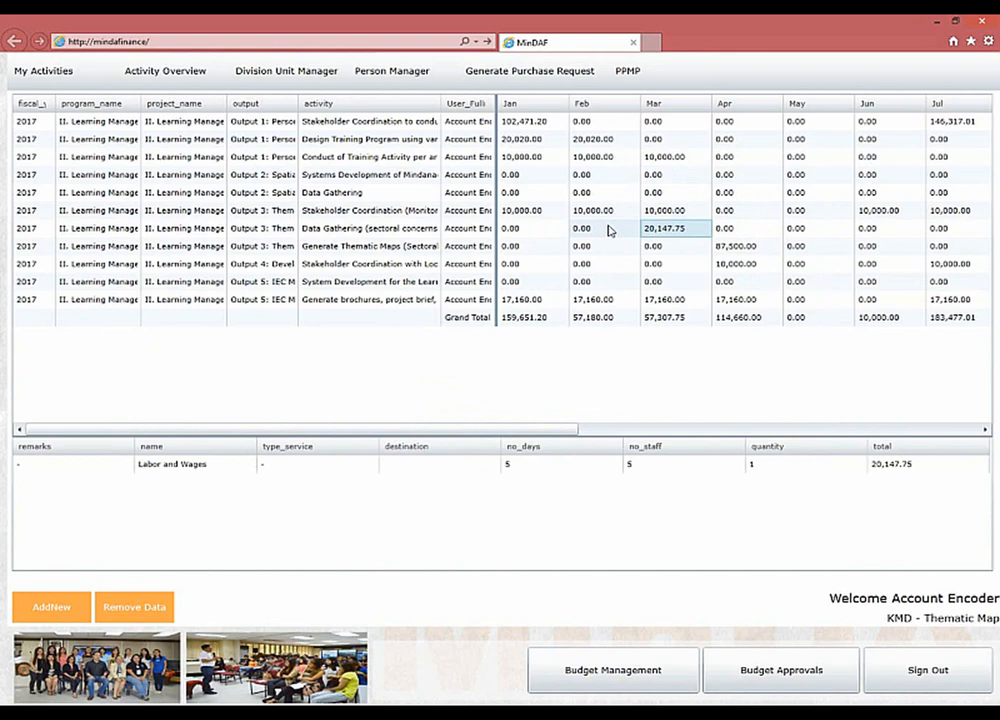
Open the PPMP Data portal and unlock it by entering the password.
click(632, 74)
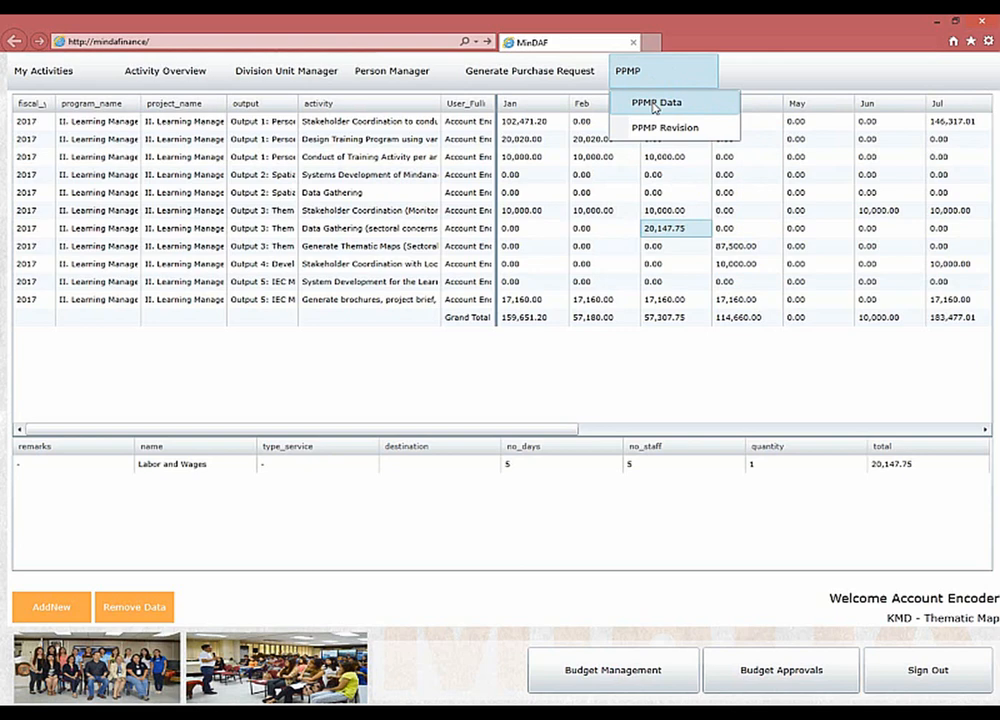
click(658, 105)
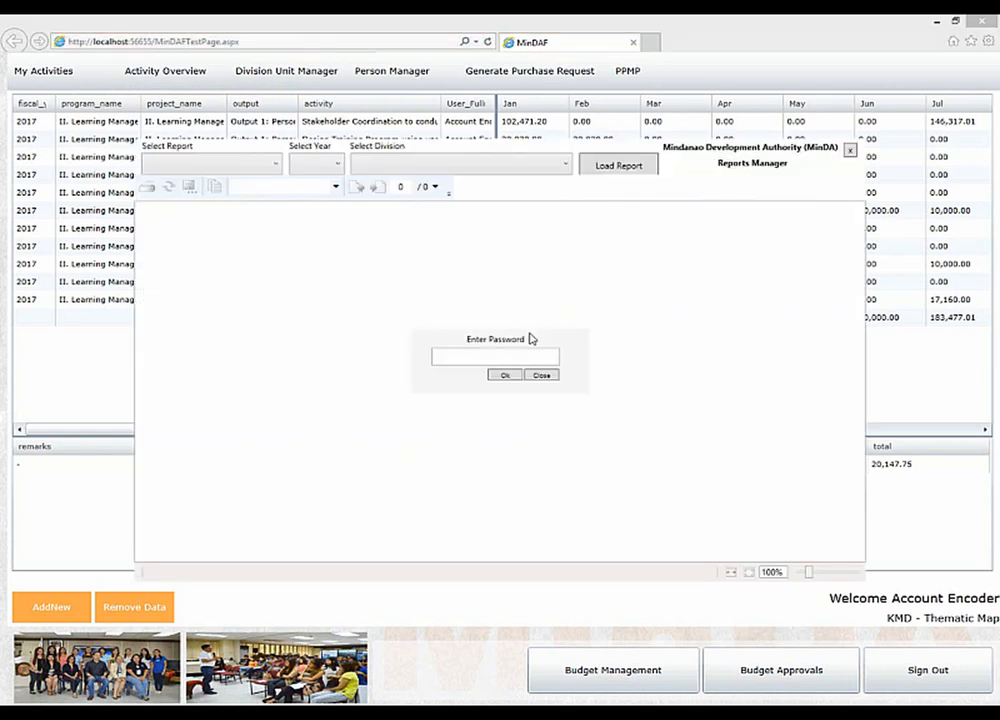
click(490, 356)
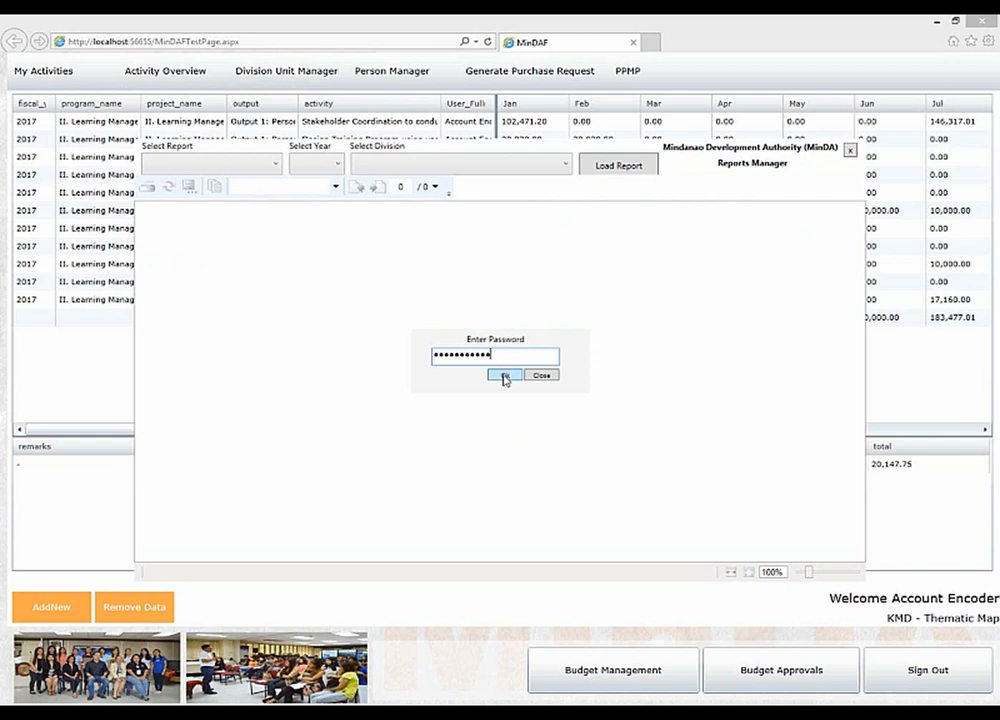
click(505, 378)
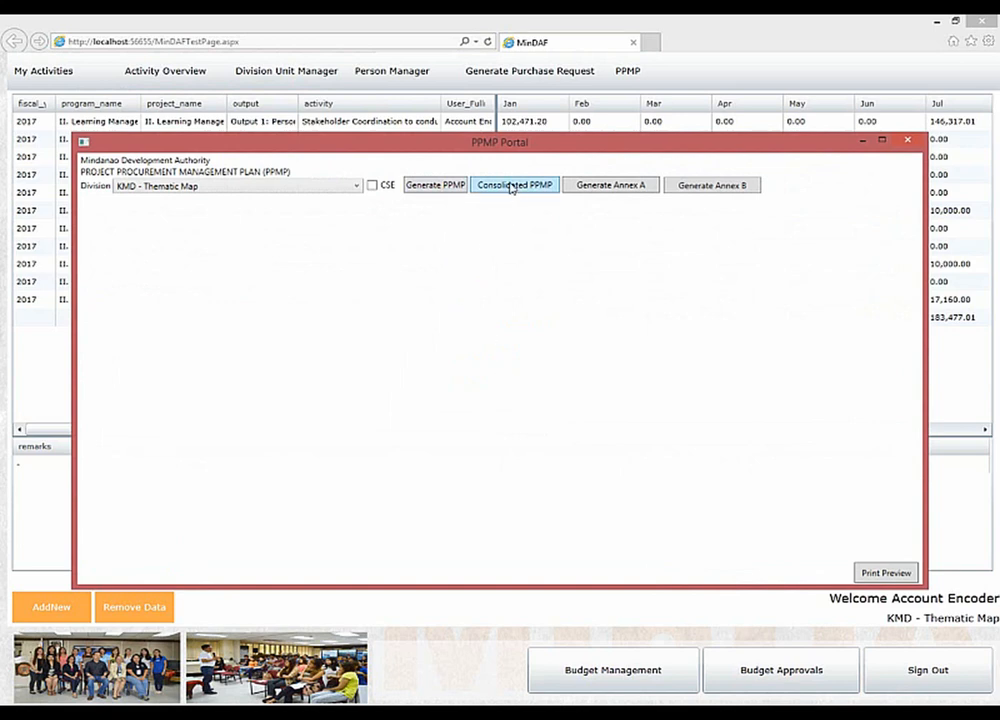
Generate the Main PPMP for the KMD - Thematic Map division and examine the contingency and total under Consultancy Services.
click(434, 186)
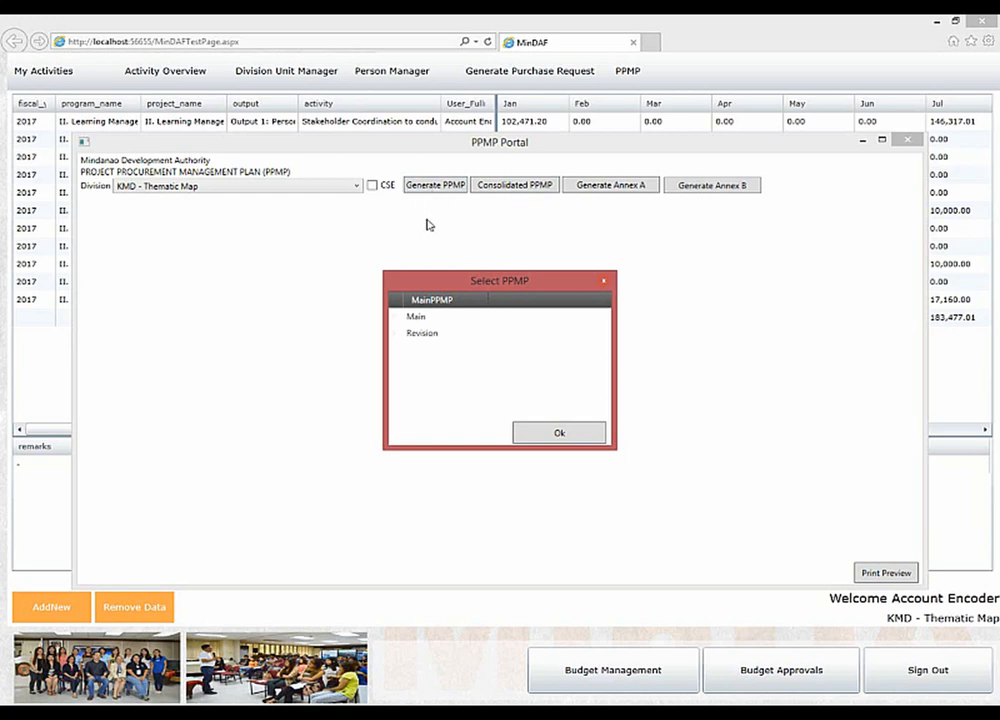
double_click(418, 318)
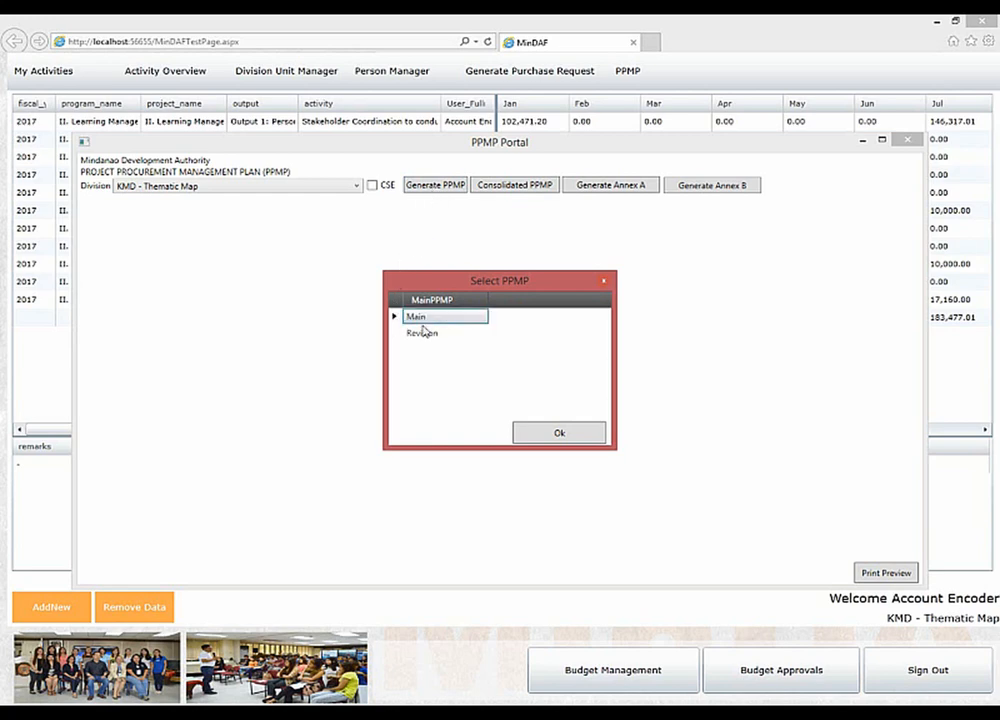
click(423, 332)
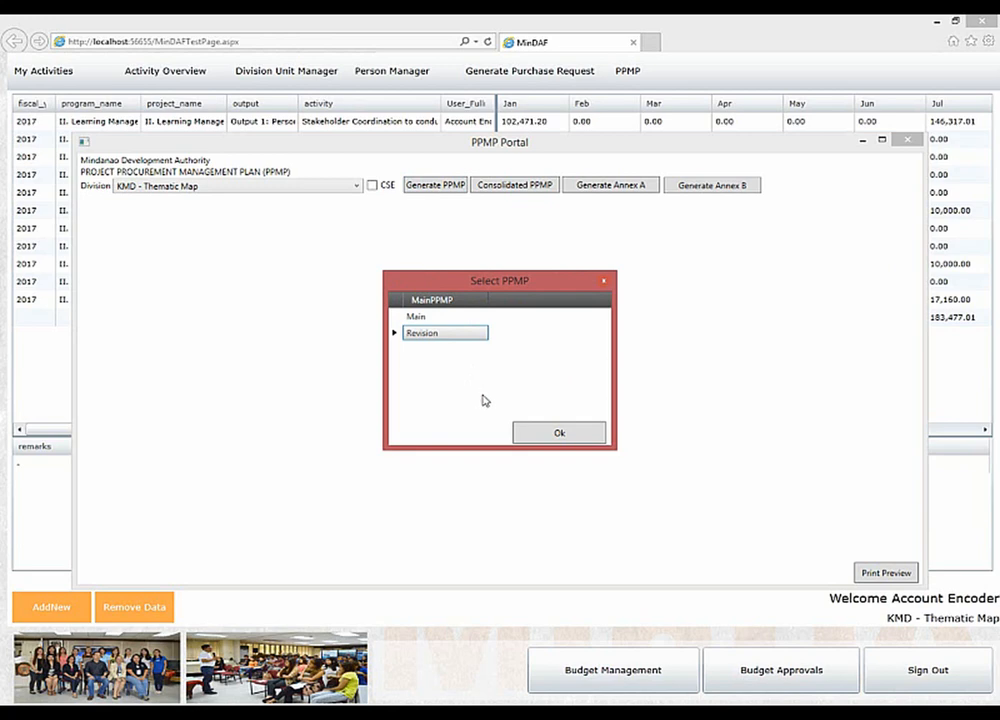
click(427, 317)
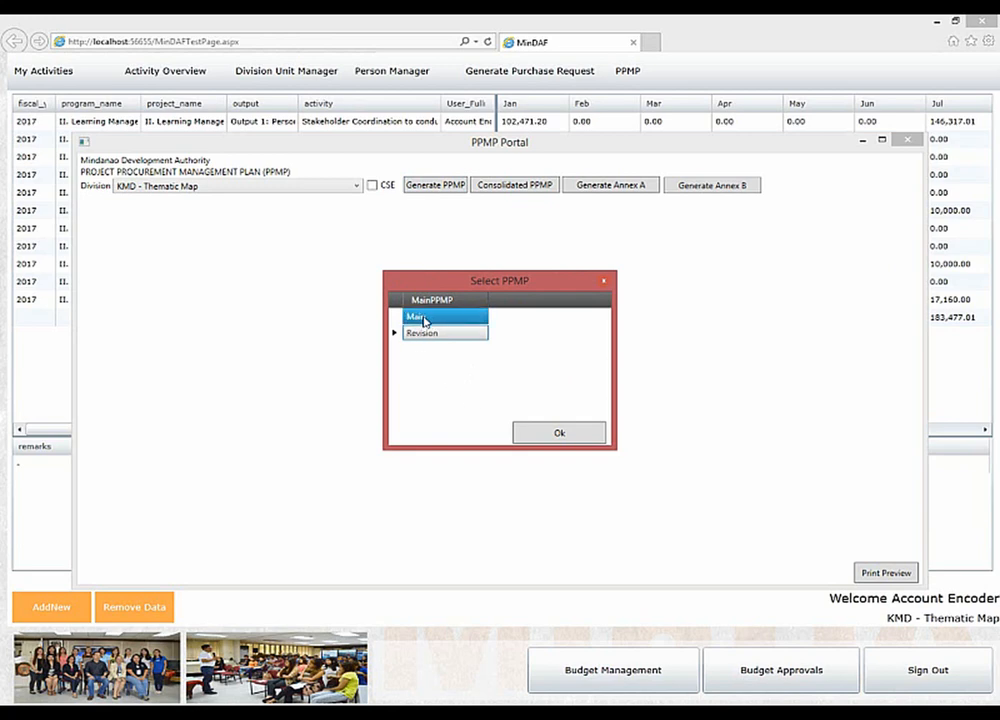
click(424, 319)
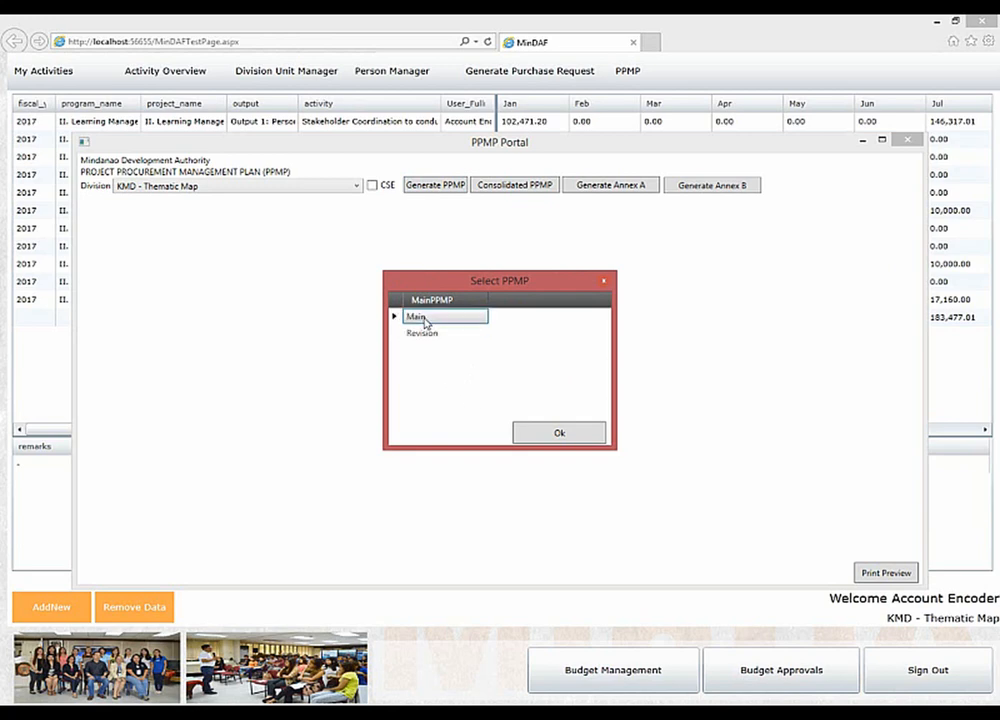
click(550, 437)
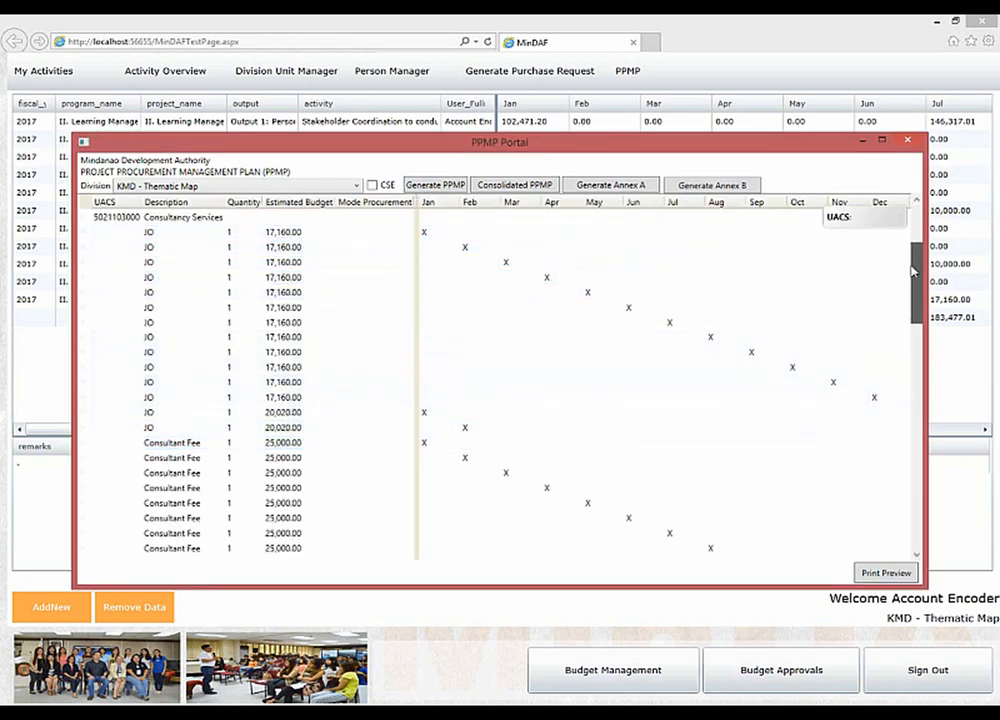
scroll(536, 456, down, 4)
click(340, 459)
click(200, 476)
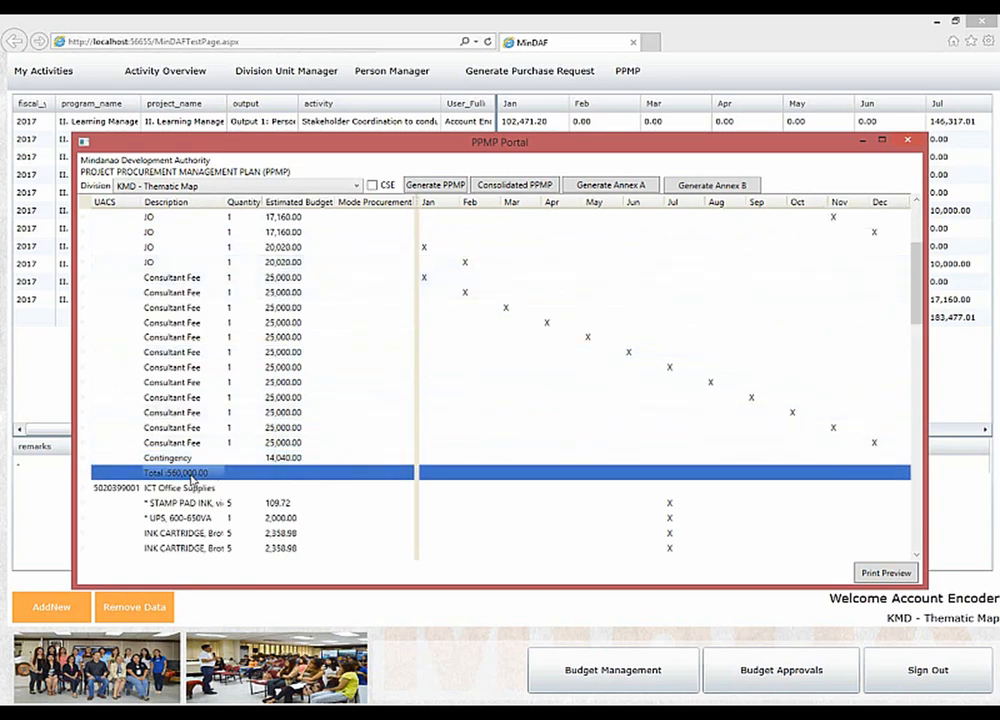
click(286, 460)
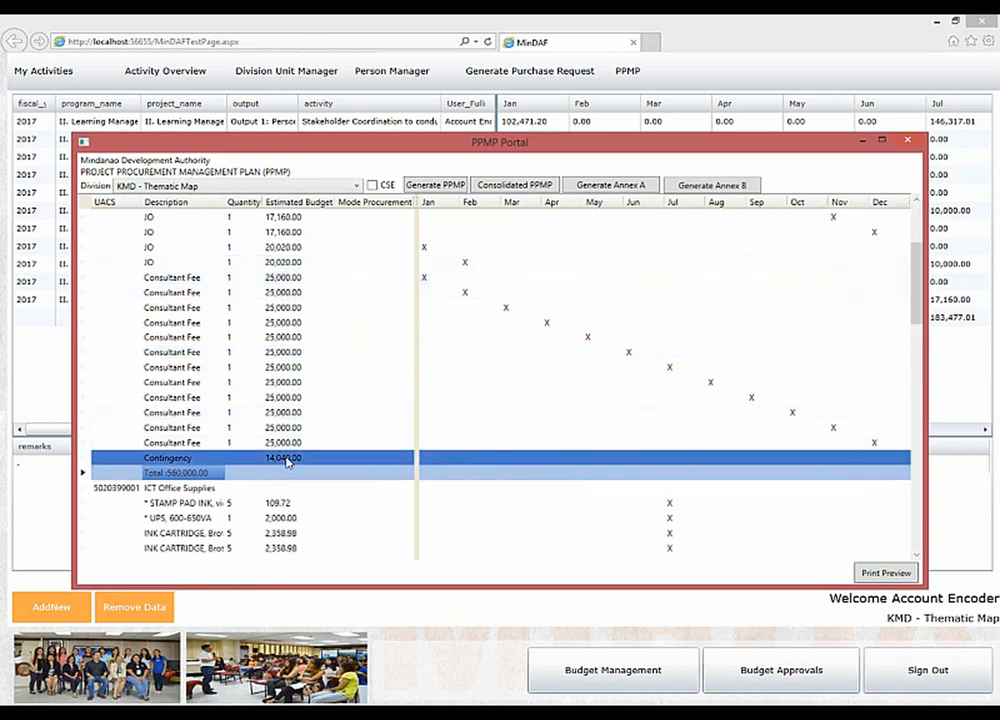
click(298, 477)
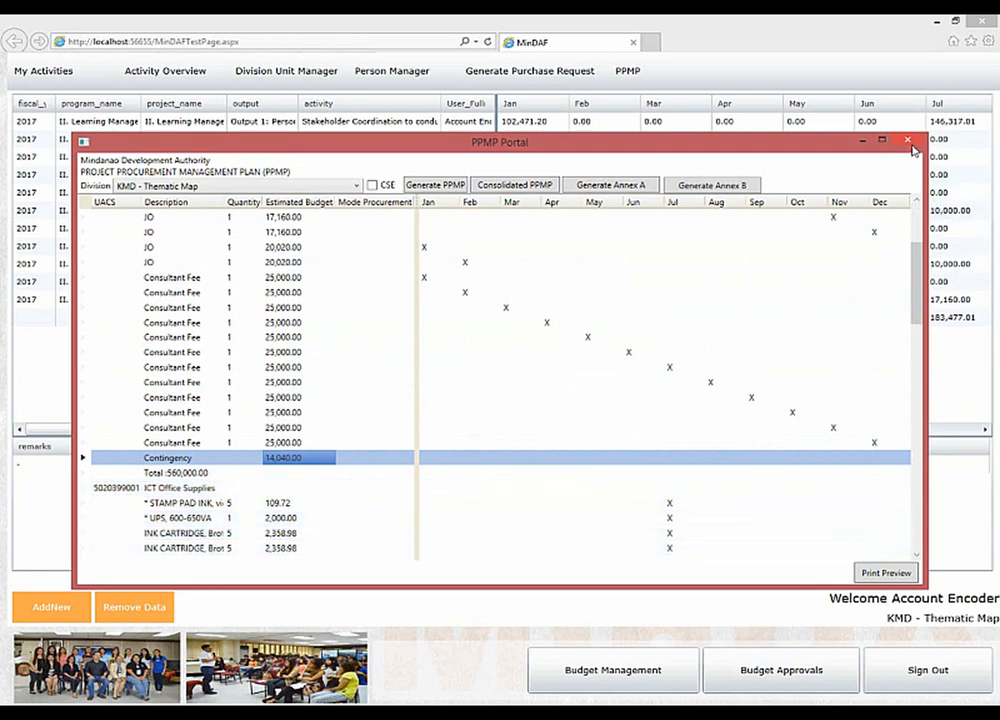
Generate the Revision PPMP for the same division and check its Consultancy Services contingency and total.
click(437, 187)
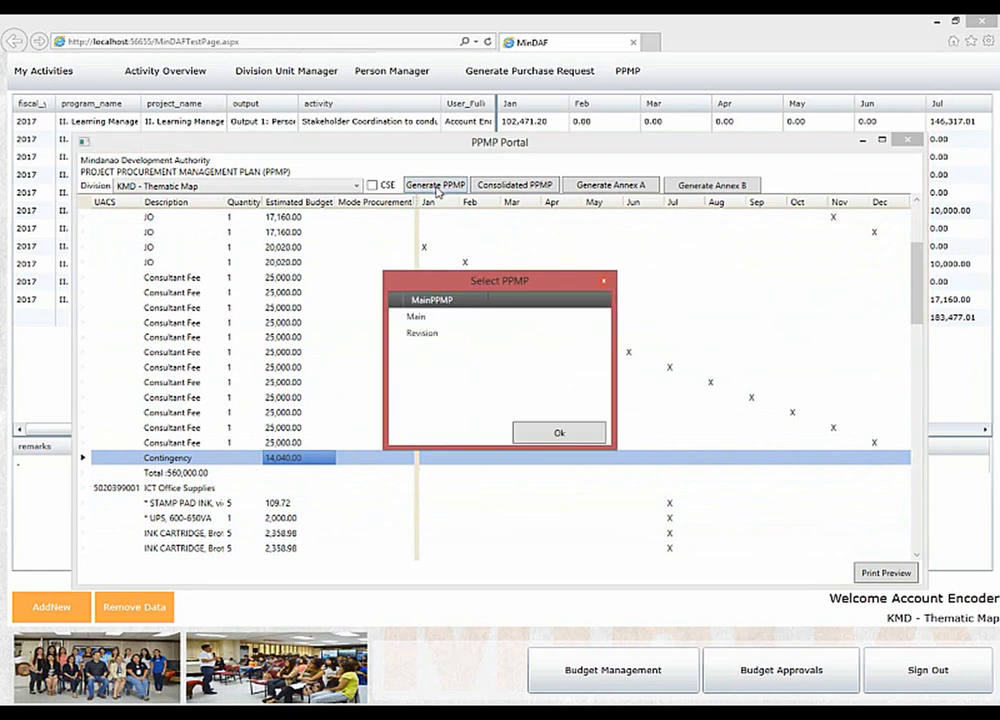
click(424, 336)
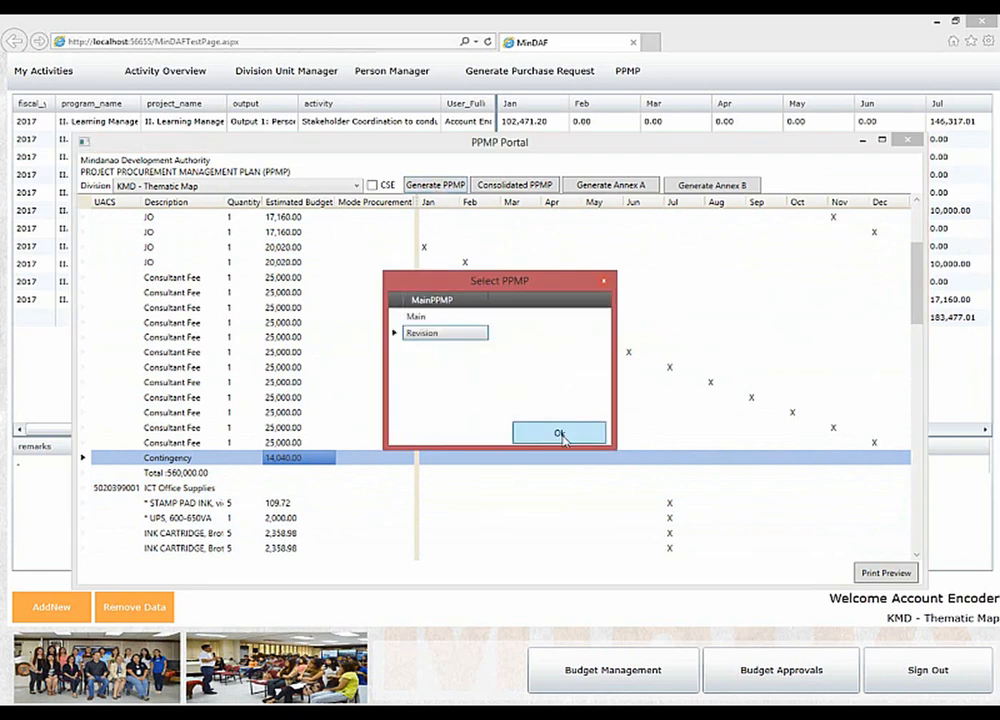
click(560, 433)
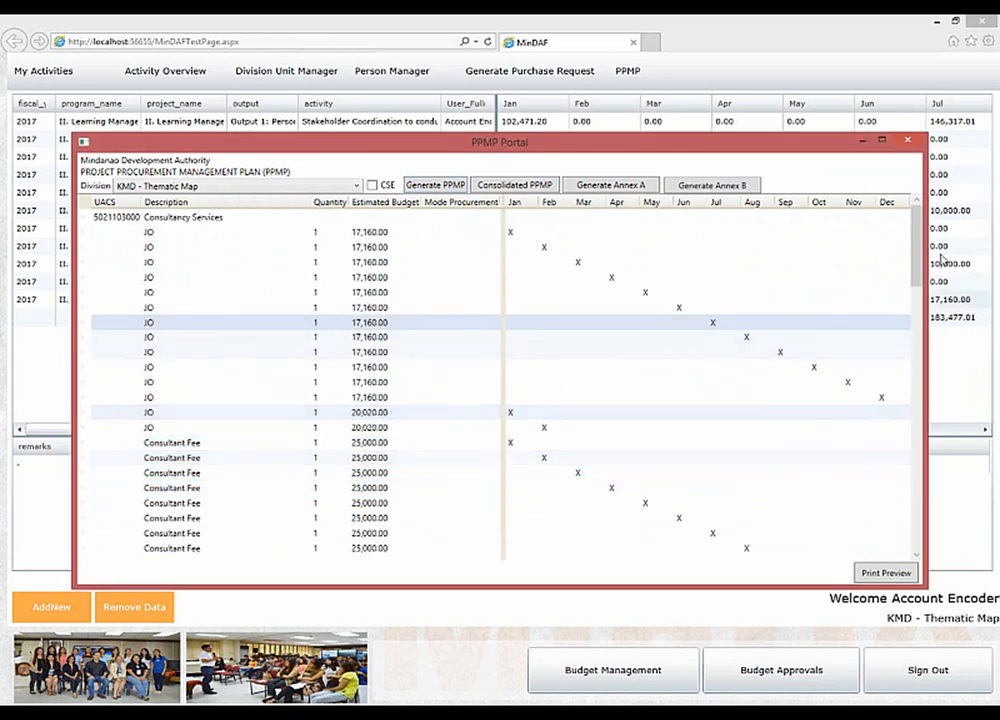
drag(920, 240, 917, 263)
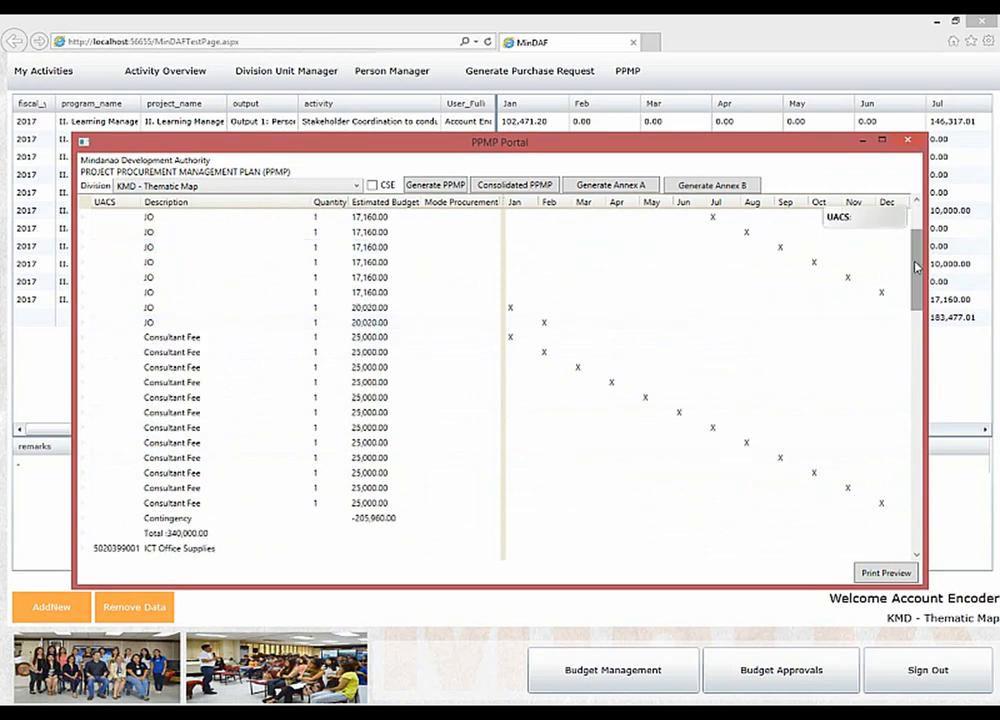
click(205, 537)
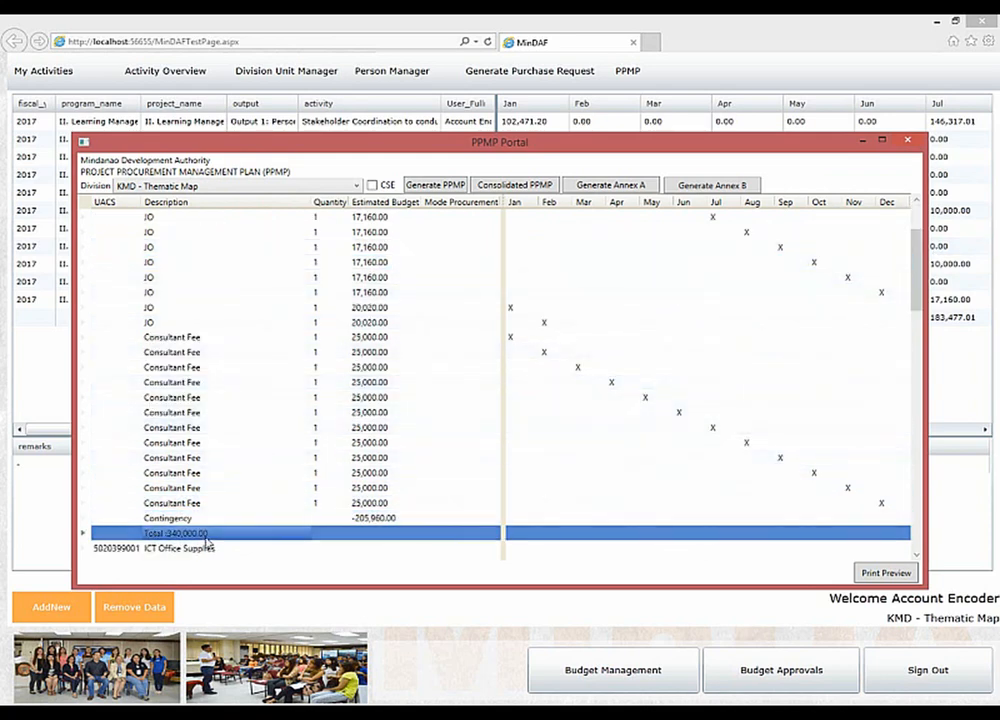
click(380, 523)
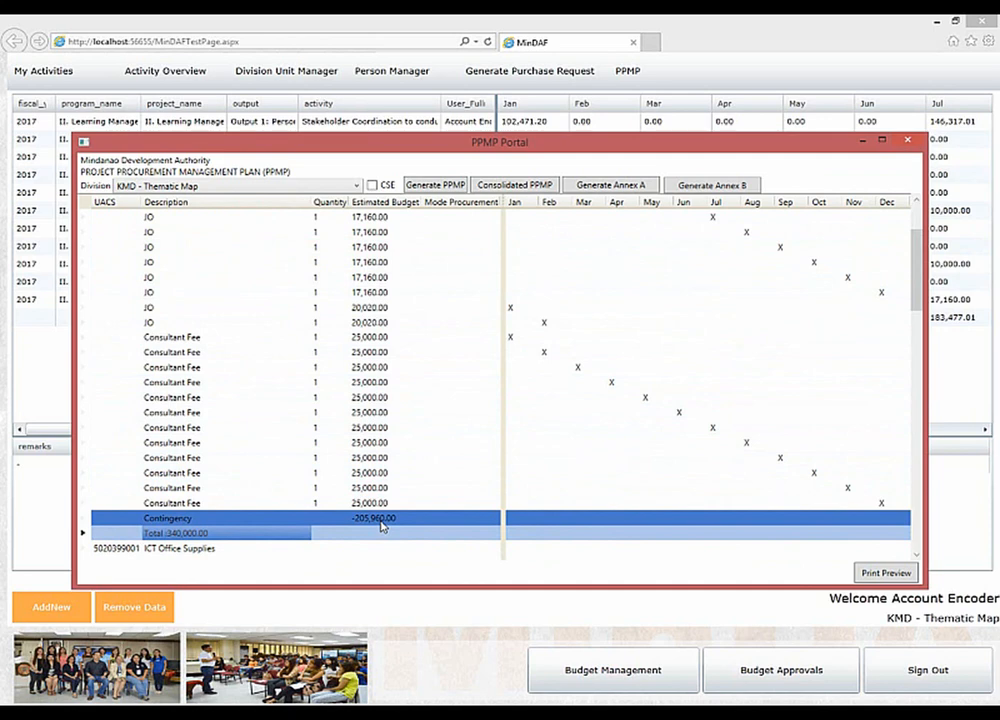
click(381, 526)
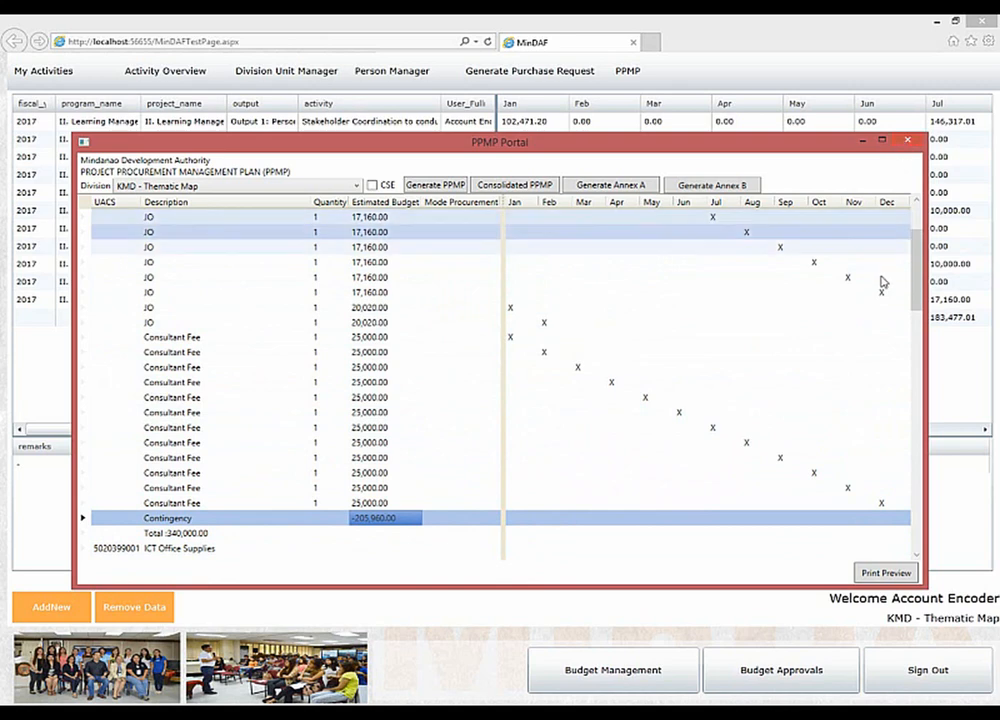
Open the print preview of the revised PPMP and print one copy of all its pages.
click(888, 573)
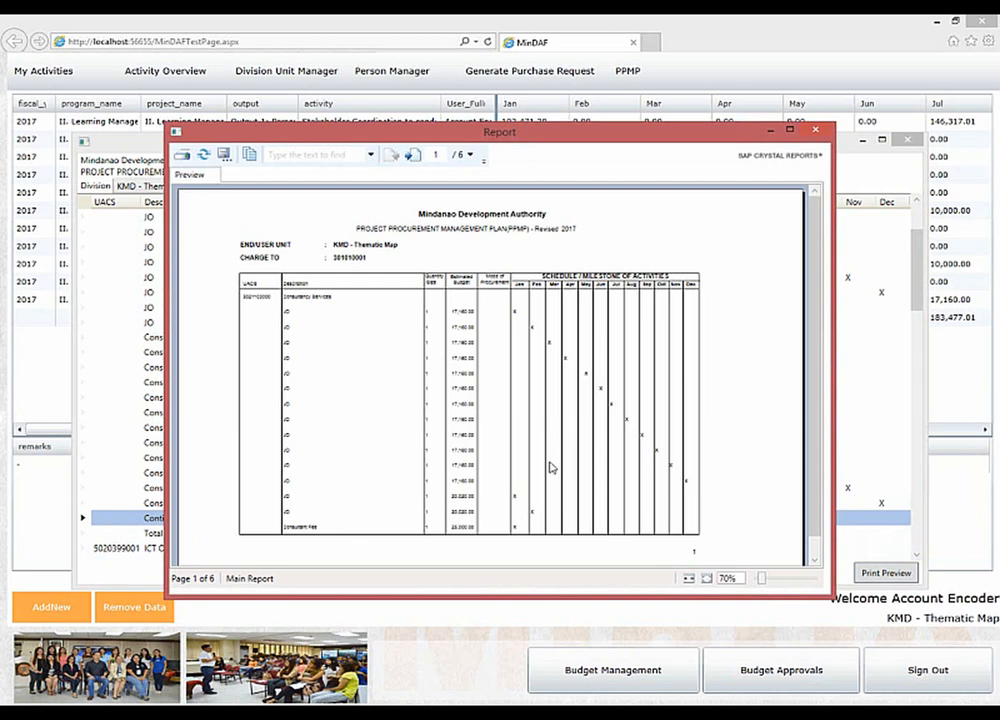
click(182, 160)
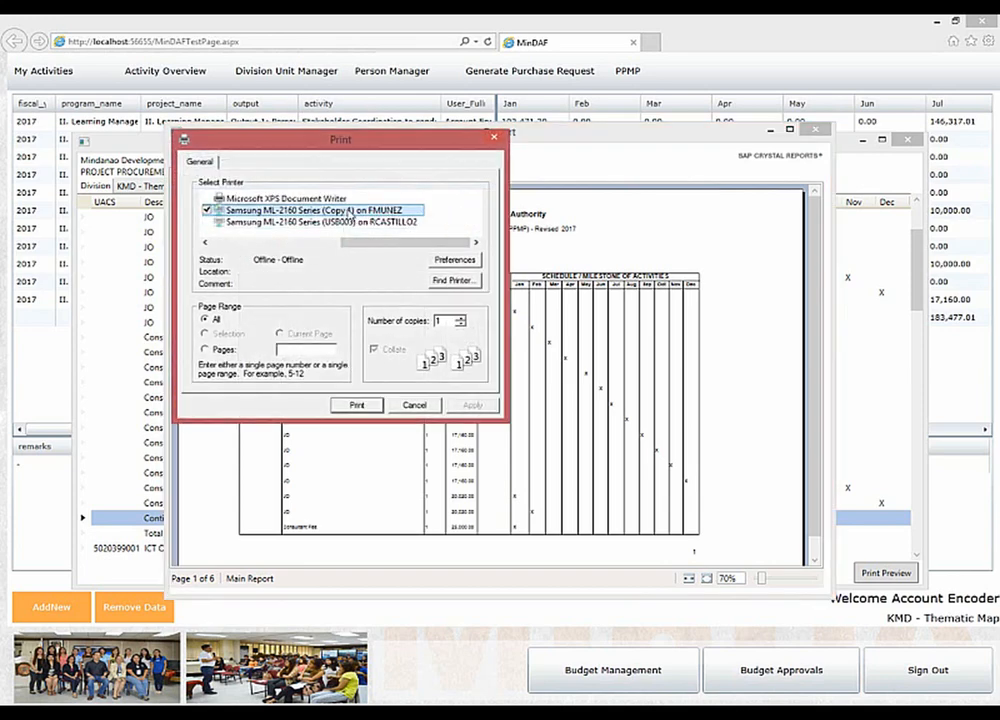
click(362, 406)
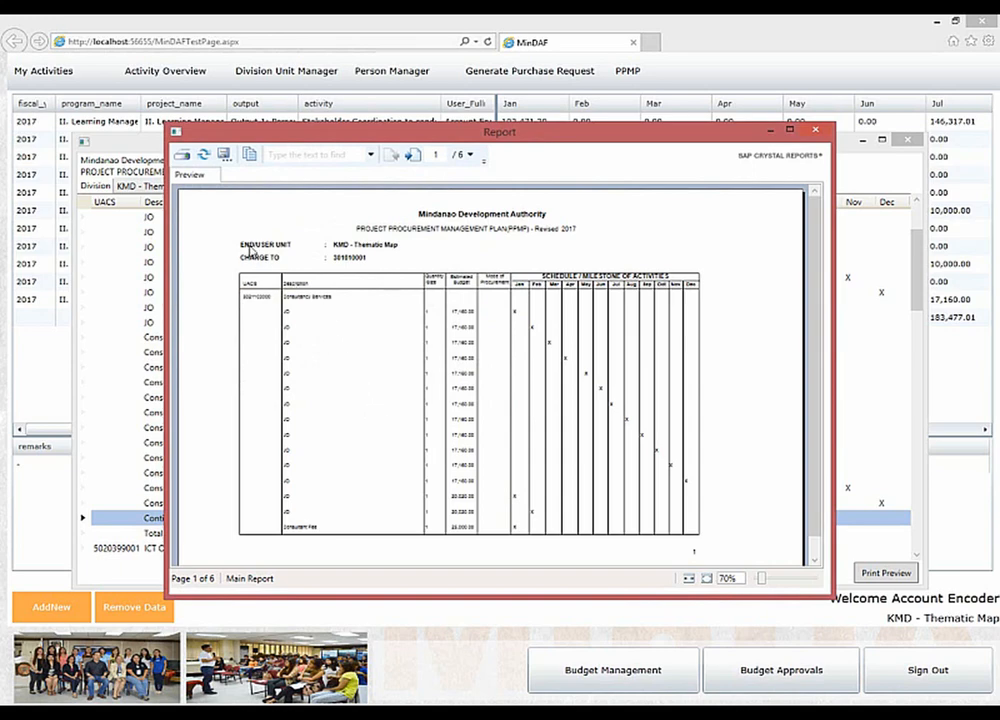
Export the revised PPMP report to the Documents folder as a PDF file named PPMP Revised.
click(226, 157)
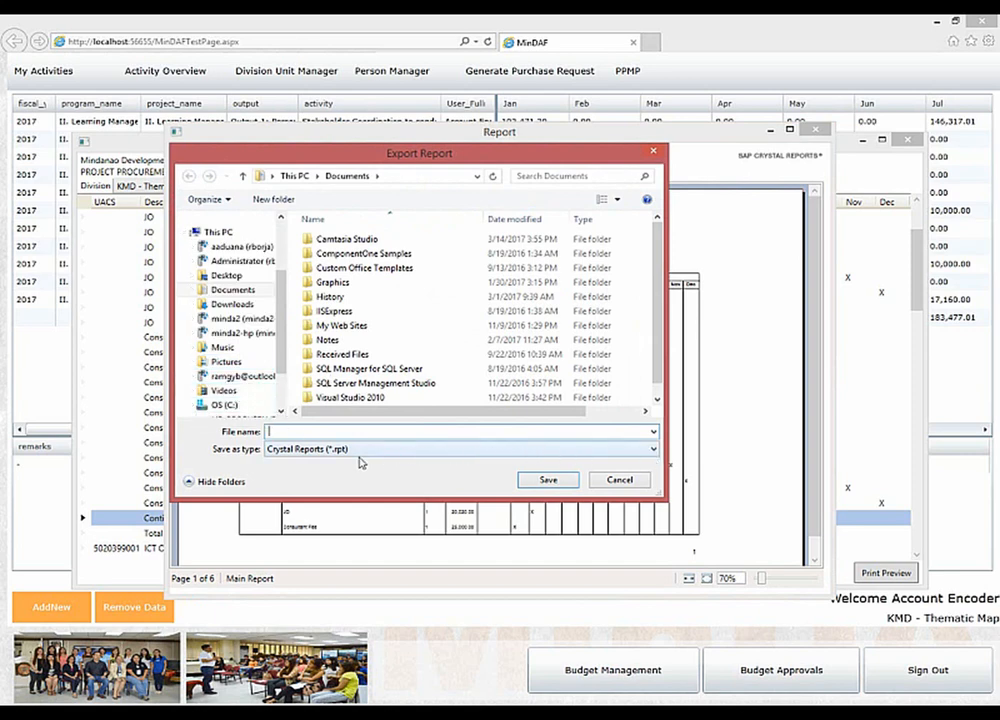
click(654, 451)
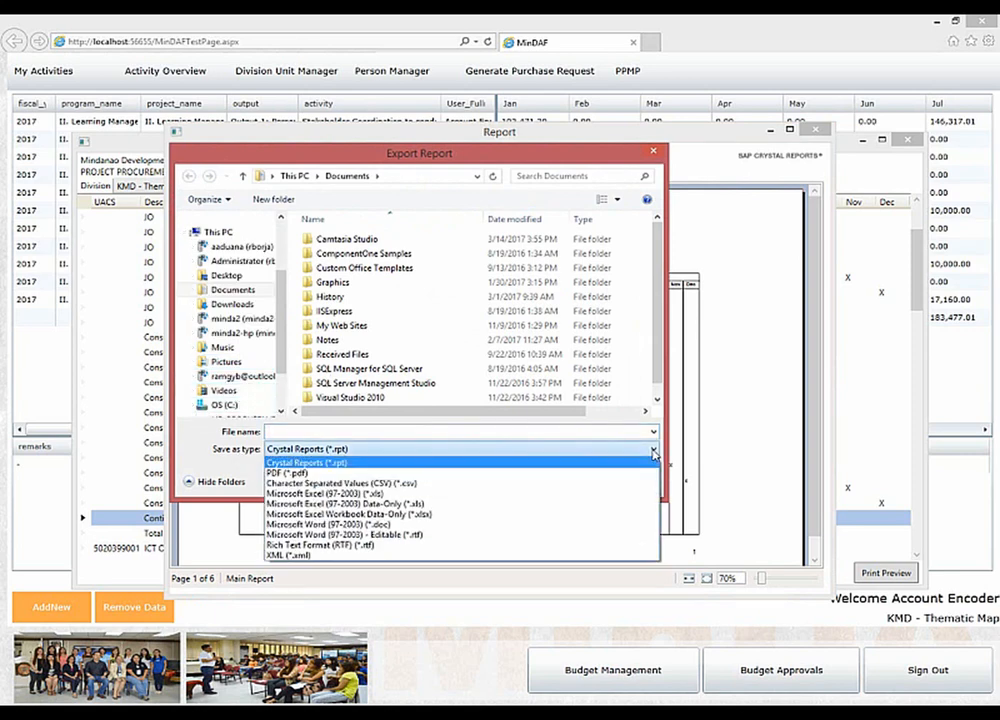
click(305, 474)
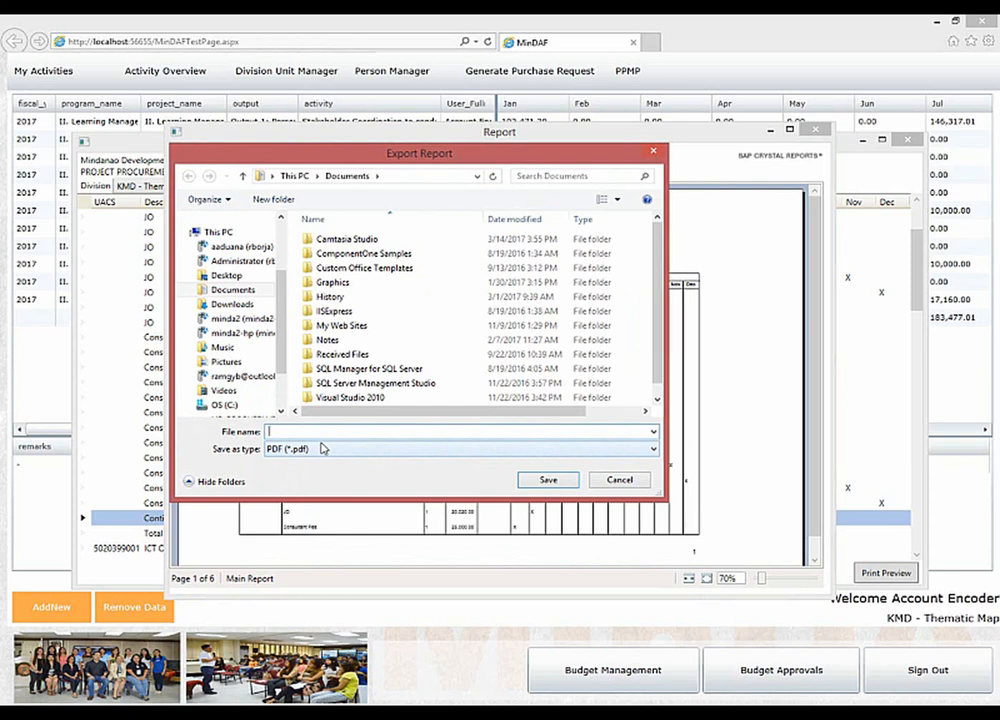
text(PPMP Revised)
click(322, 450)
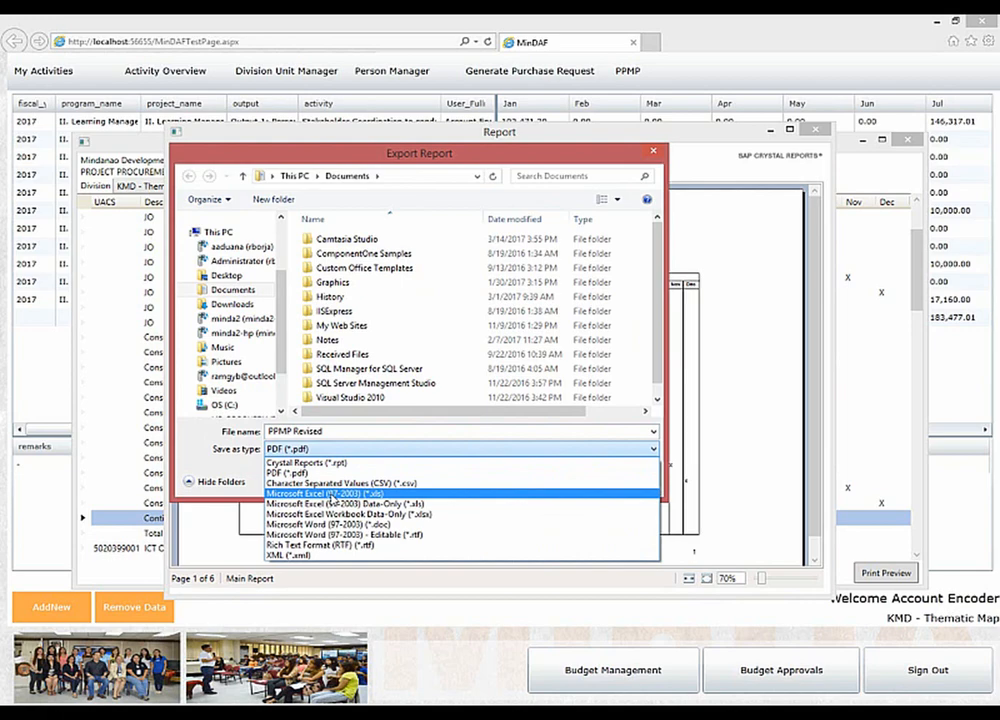
click(290, 472)
key(Return)
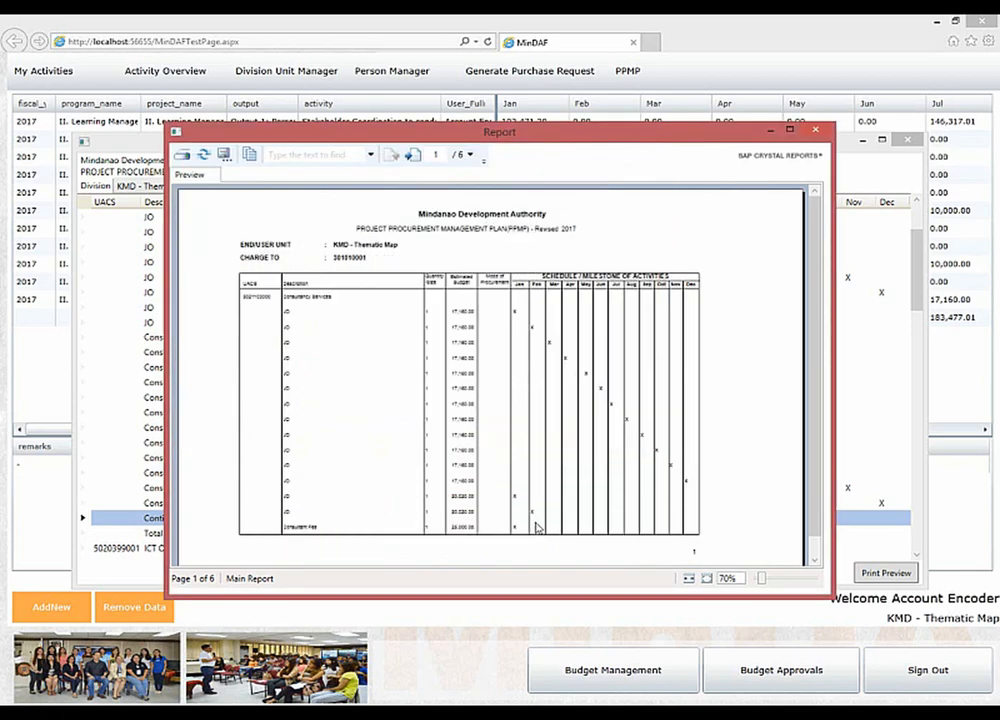